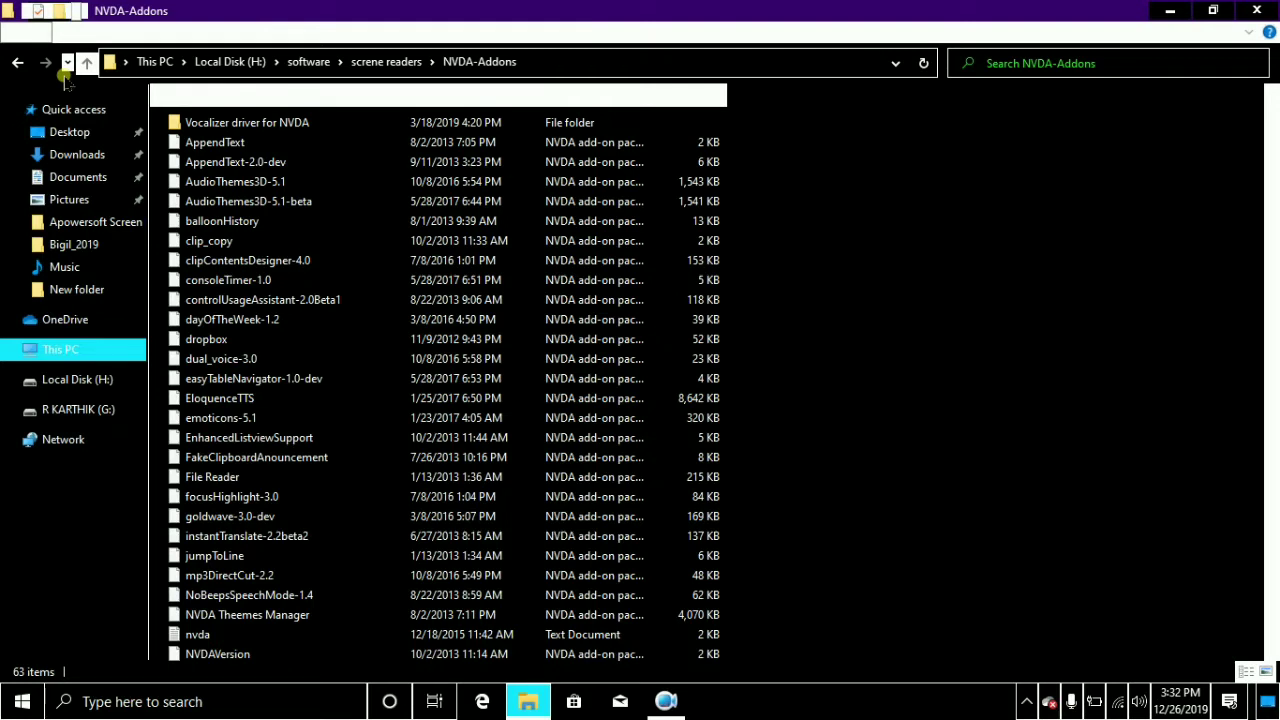
Step: Look through the add-on packages in the NVDA-Addons folder from AppendText to clipContentsDesigner-4.0, and select remote-2.0
key(Down)
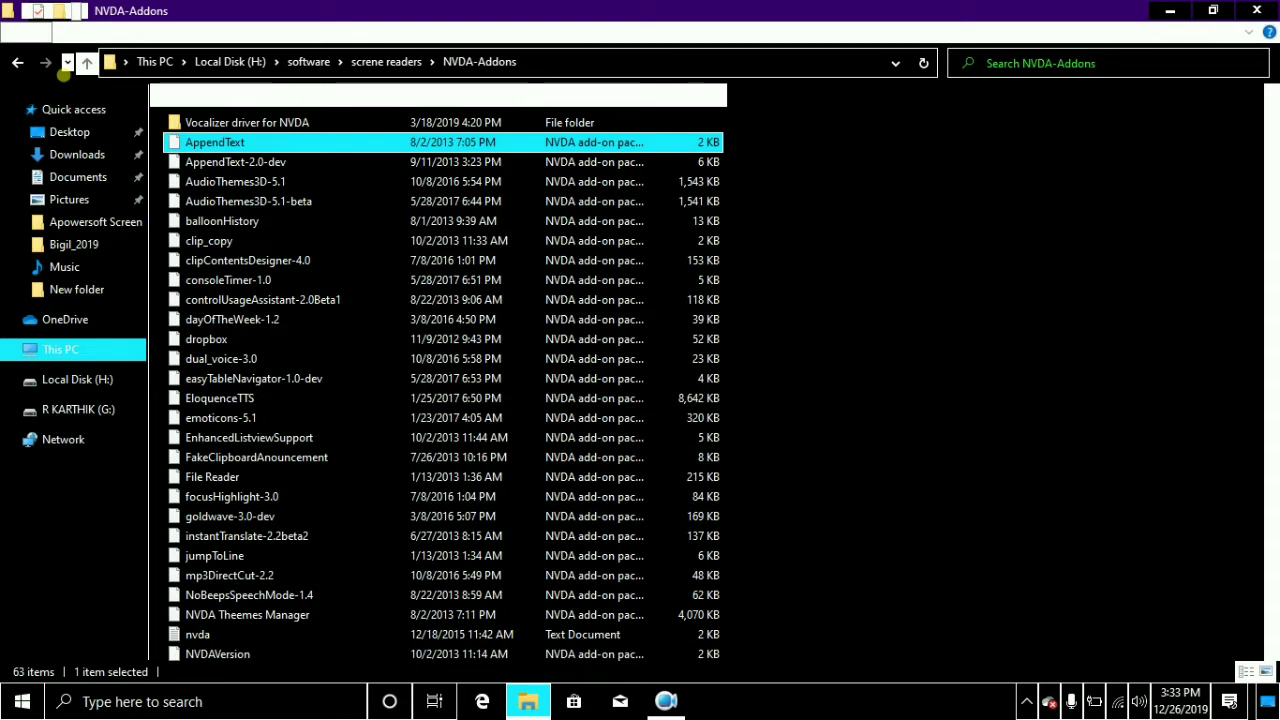
key(Down)
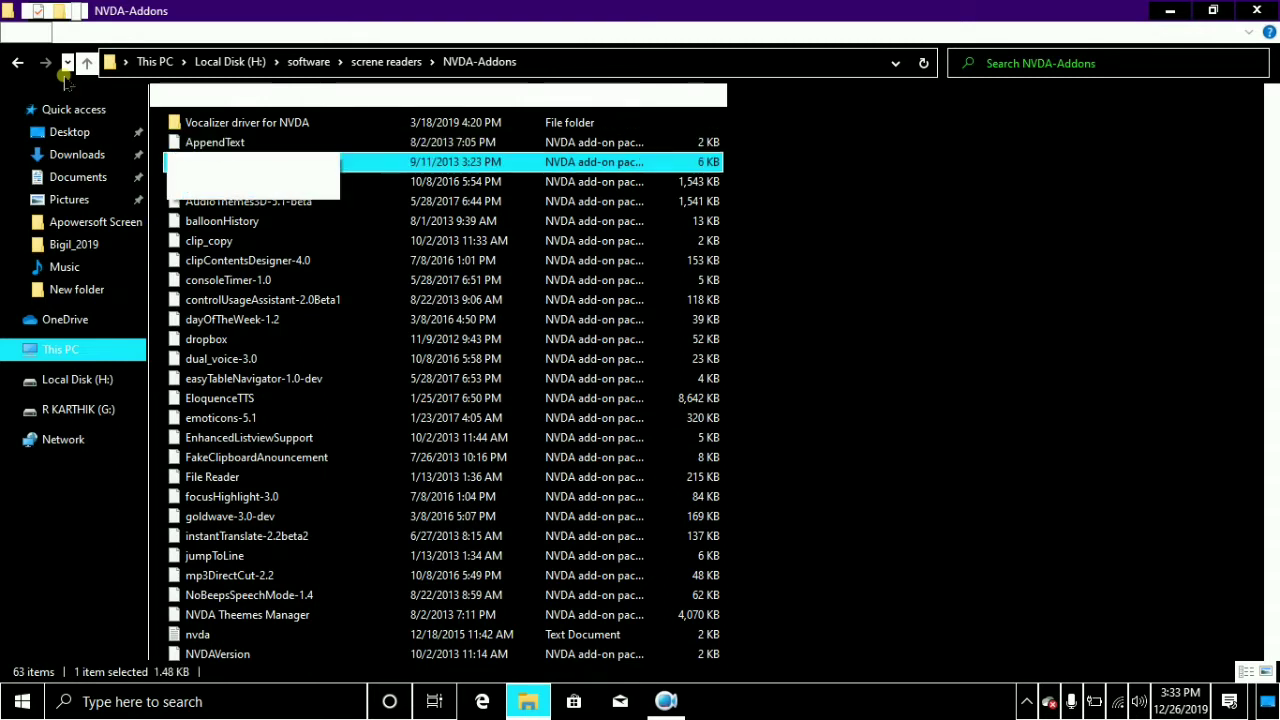
key(Up)
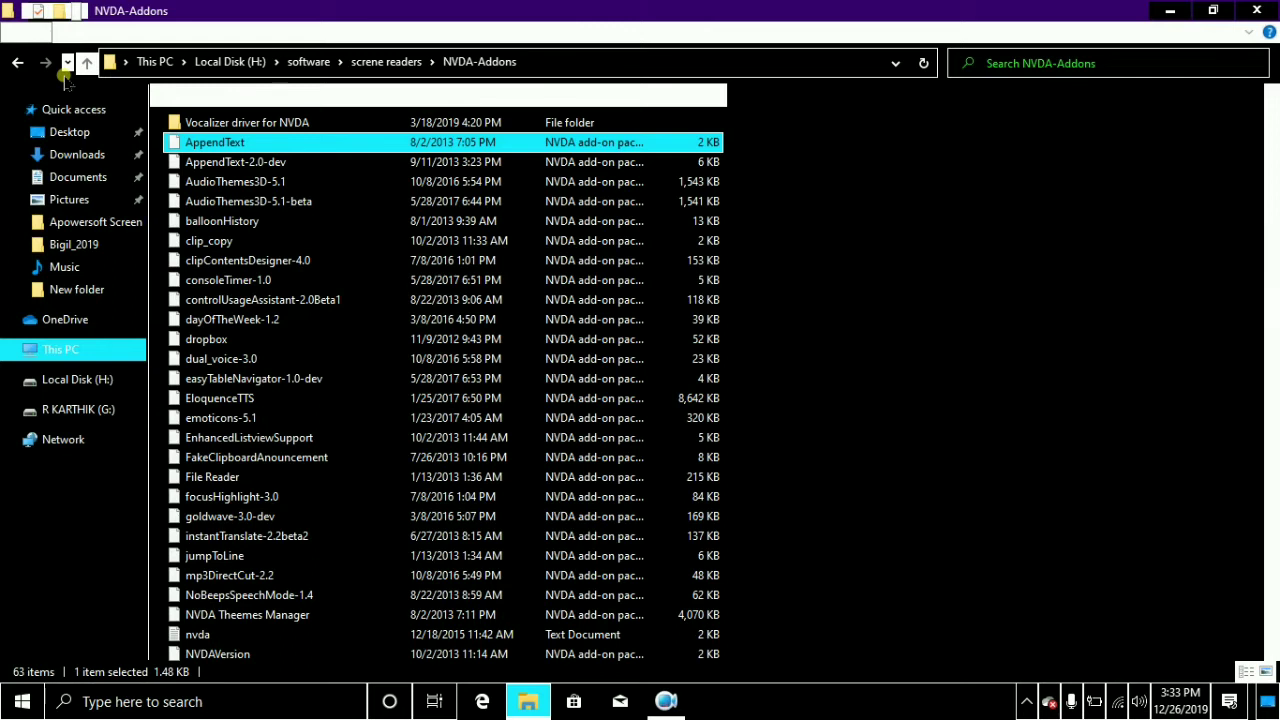
key(Down)
key(Down)
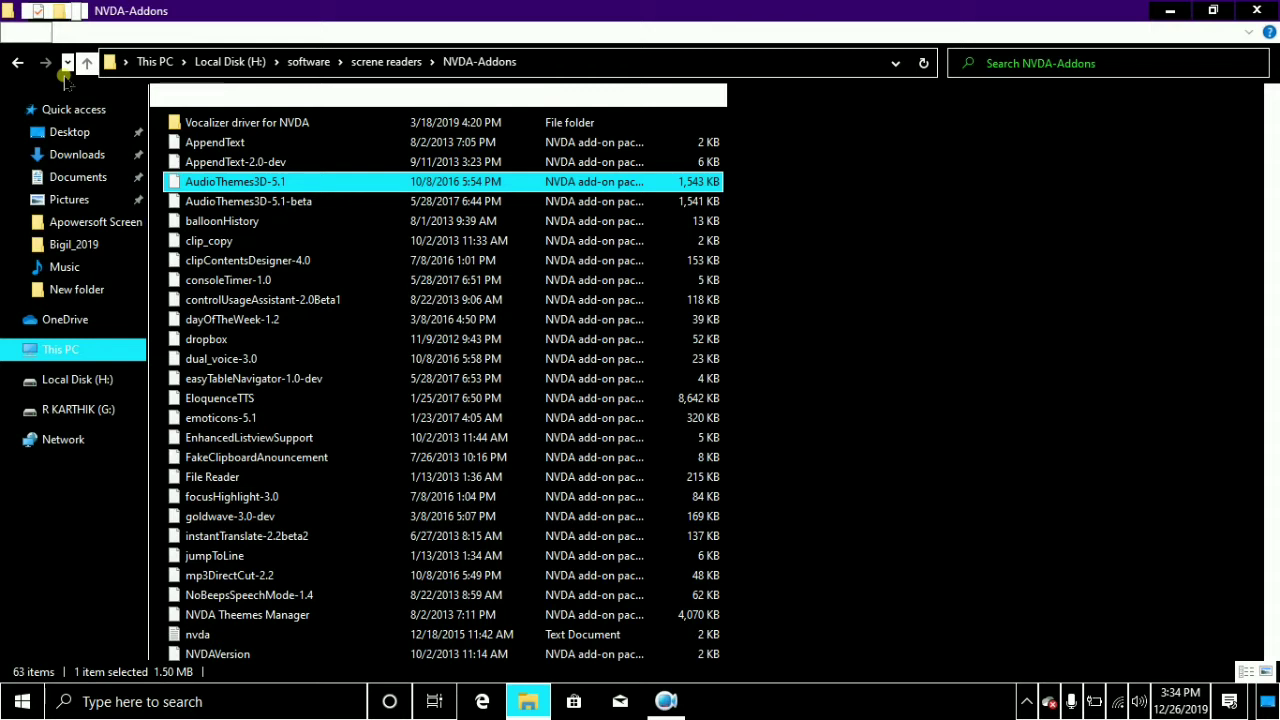
key(Down)
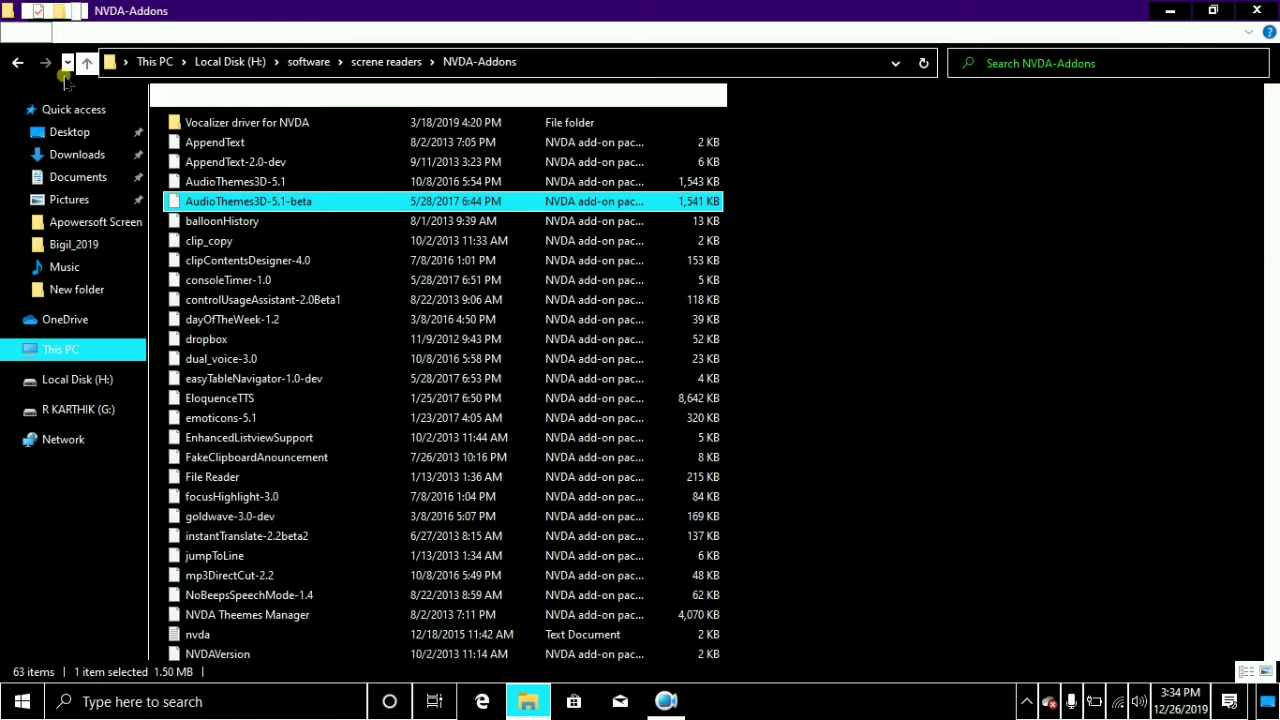
key(Down)
key(Down)
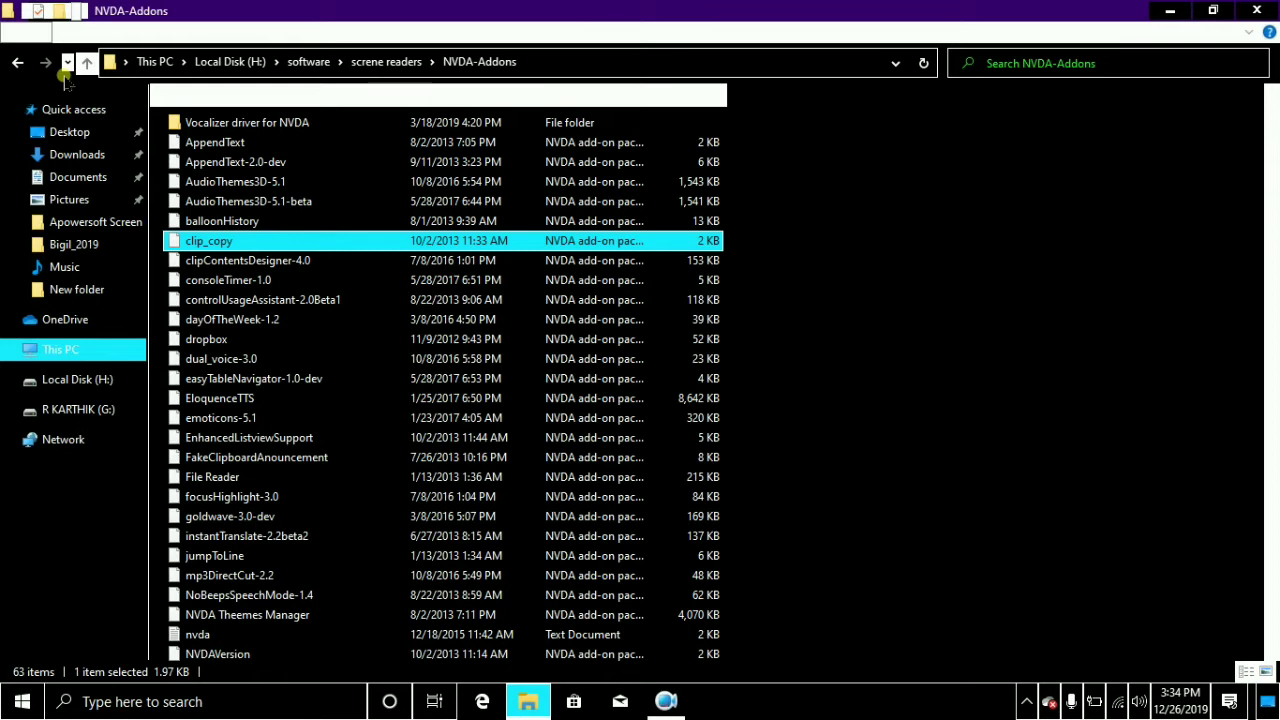
key(Down)
key(Up)
key(Down)
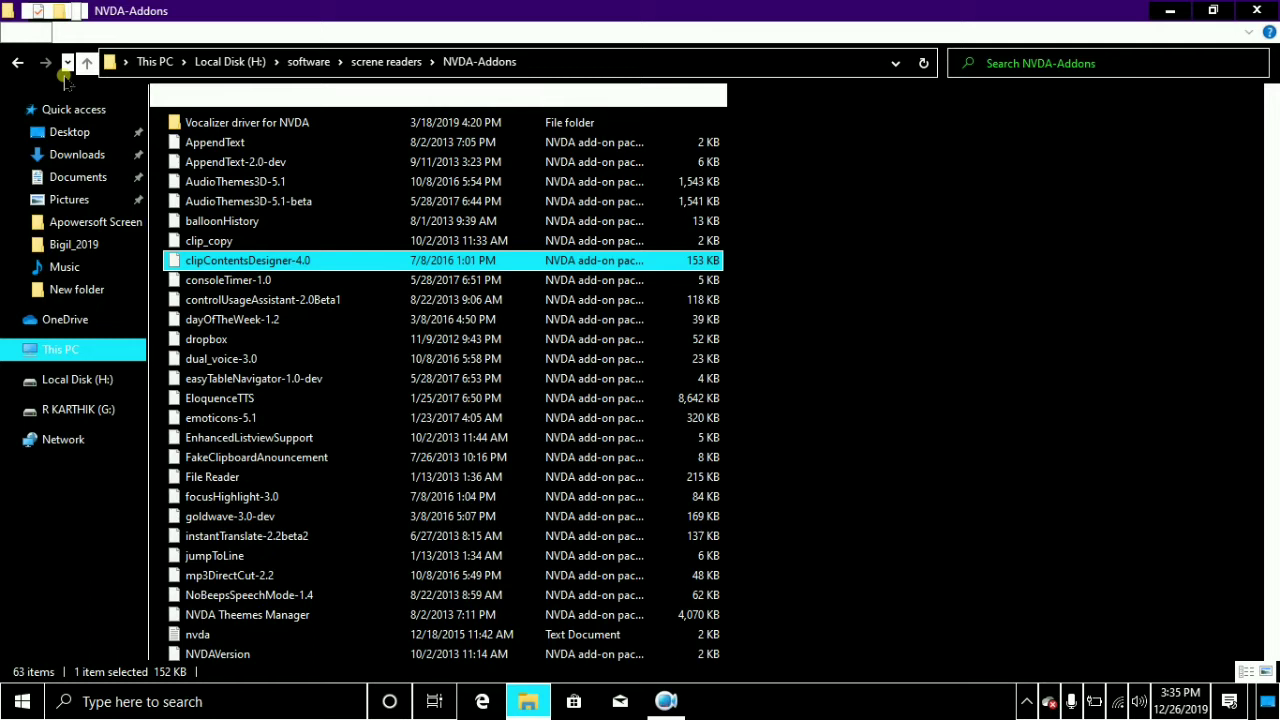
key(r)
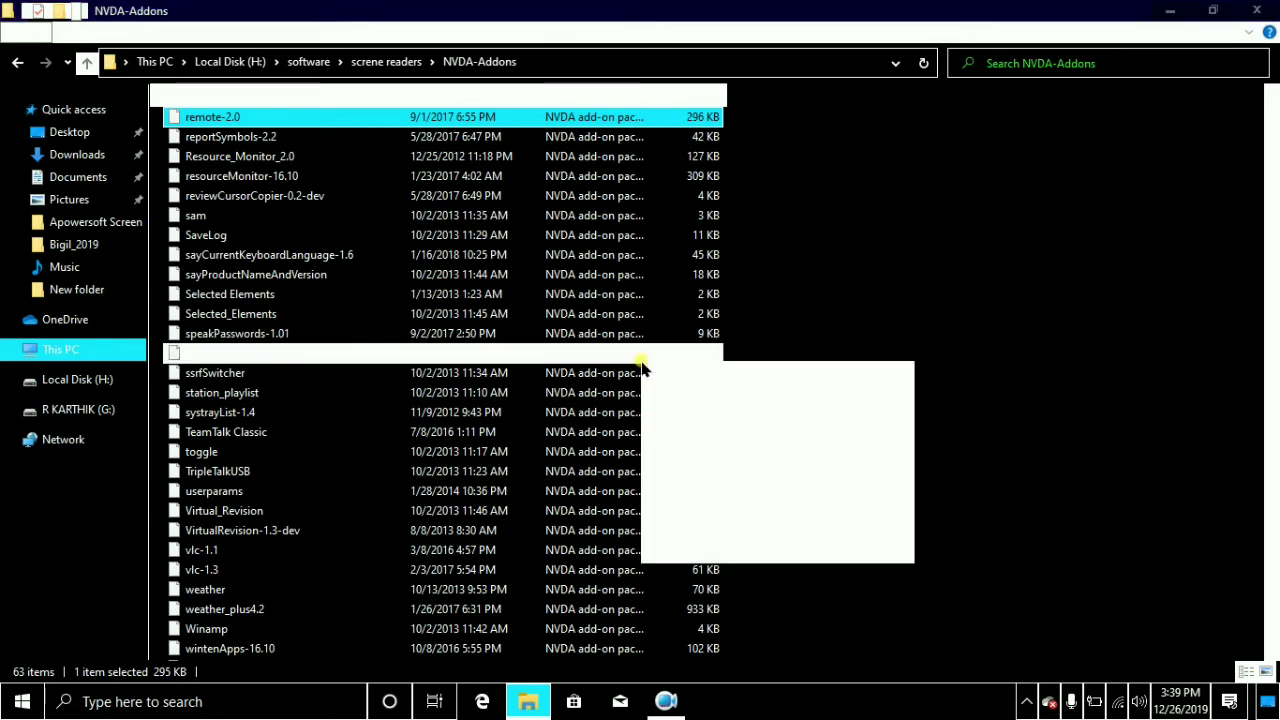
Step: Open the Add-ons Manager from NVDA's tools
key(Down)
key(Down)
key(Right)
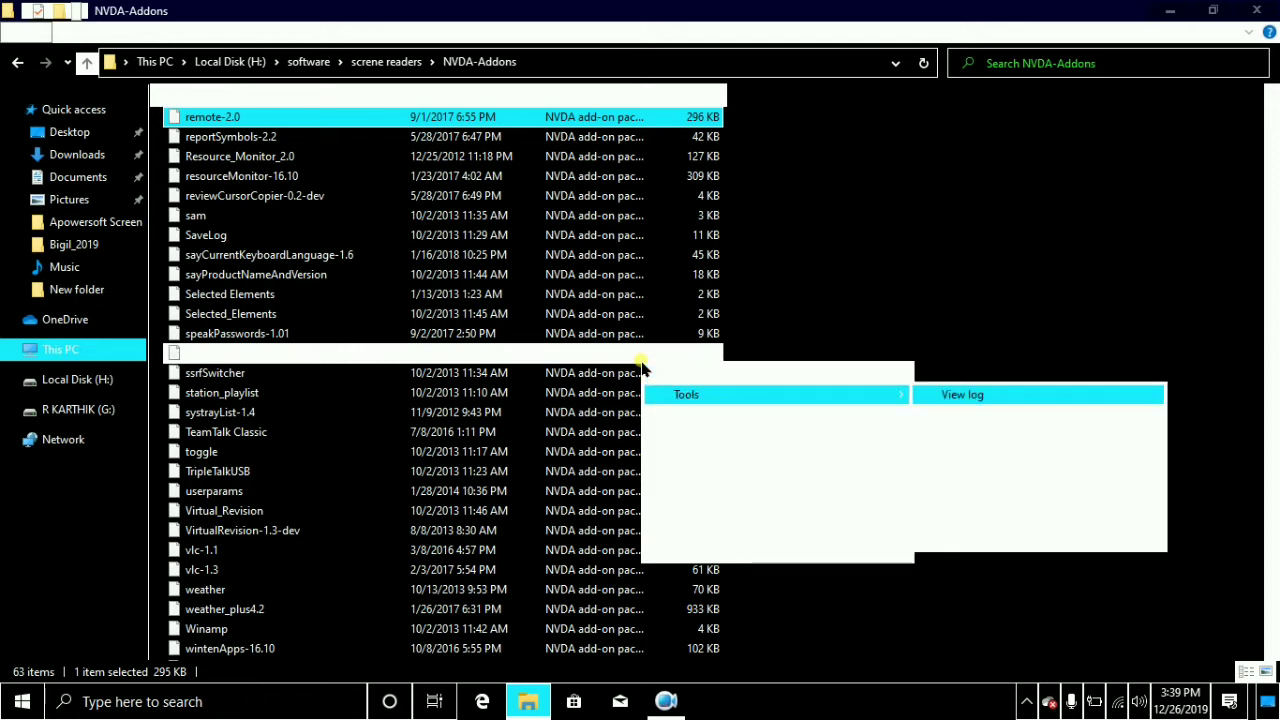
key(Down)
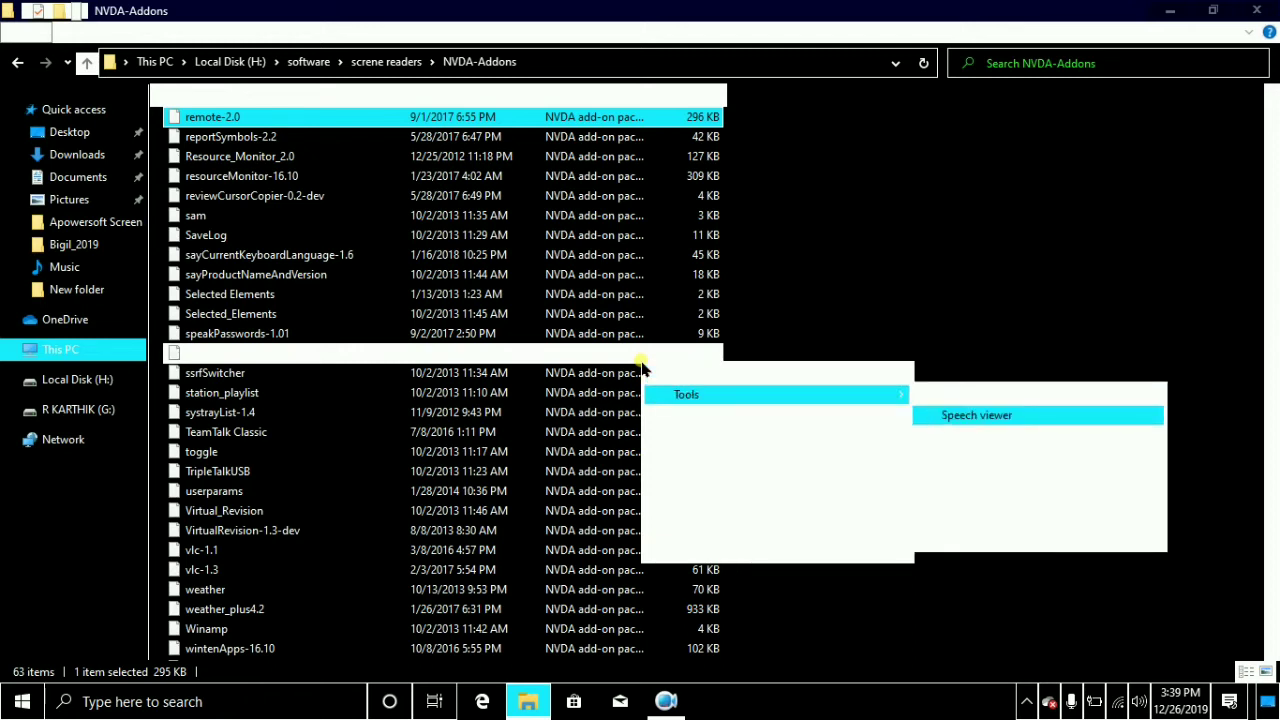
key(Down)
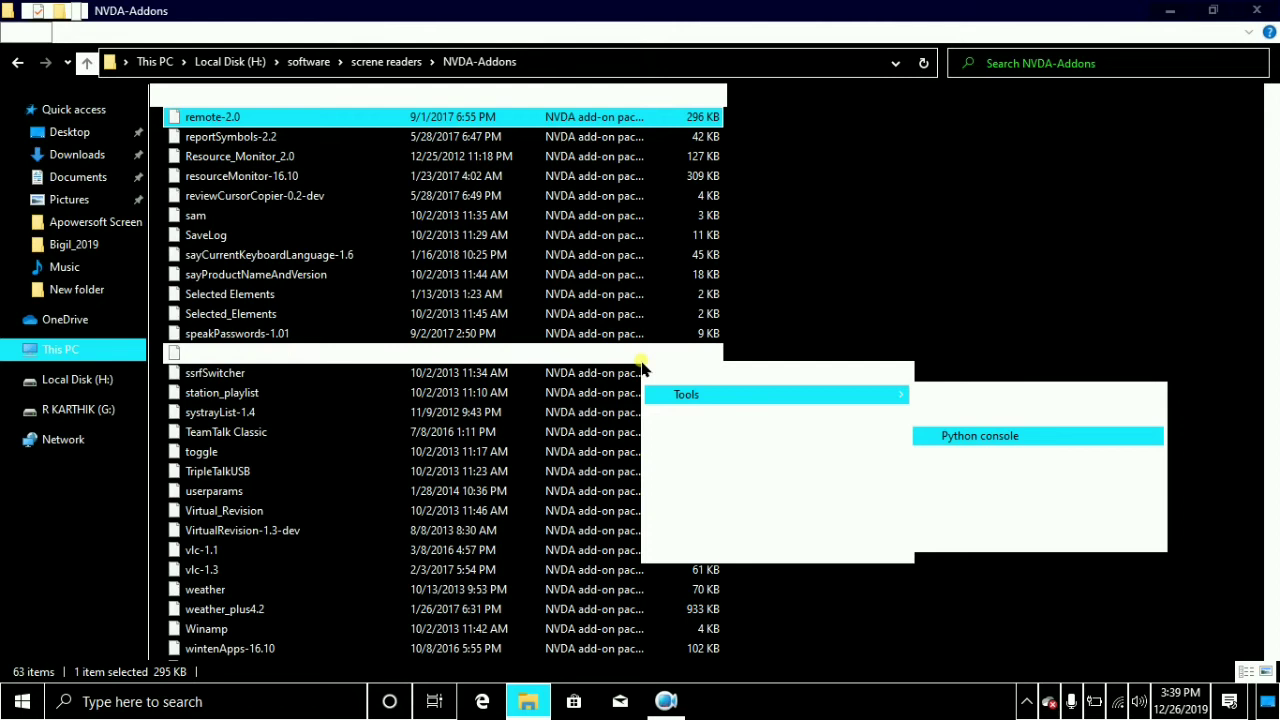
key(Down)
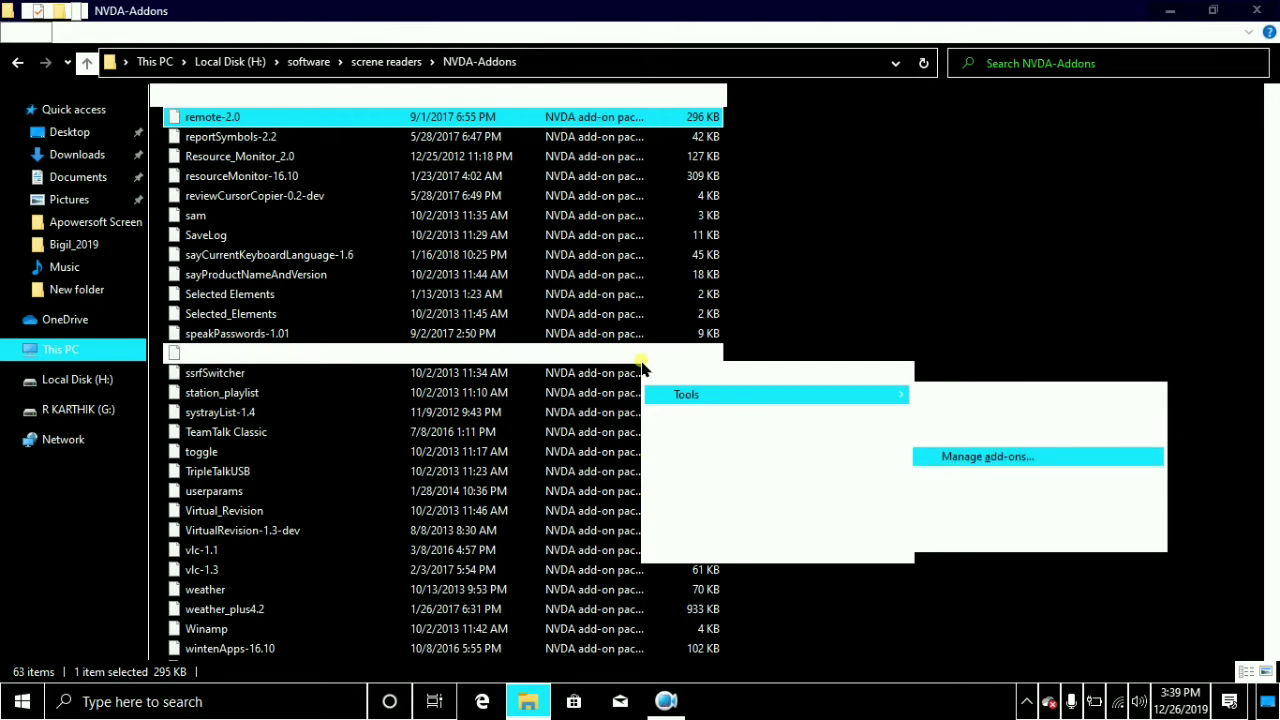
key(Return)
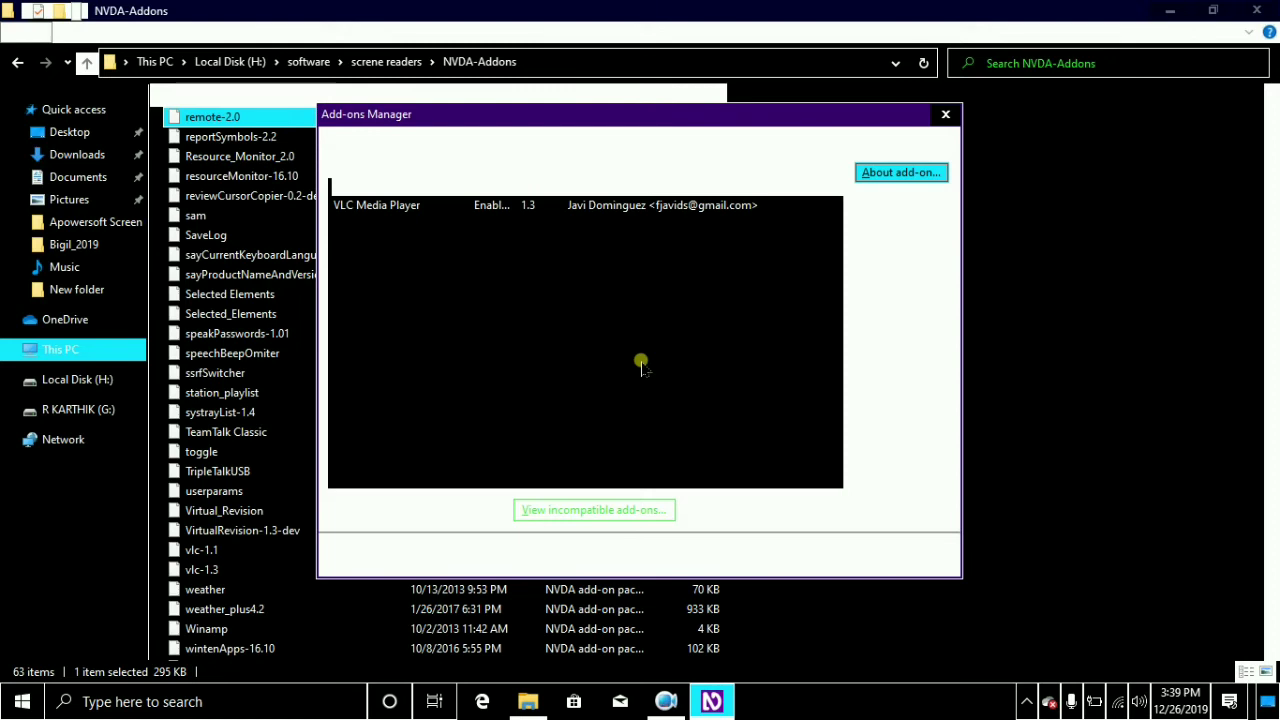
Step: Go through the Add-ons Manager's options and use Get add-ons to open the NVDA Community Add-ons website in Firefox
key(Tab)
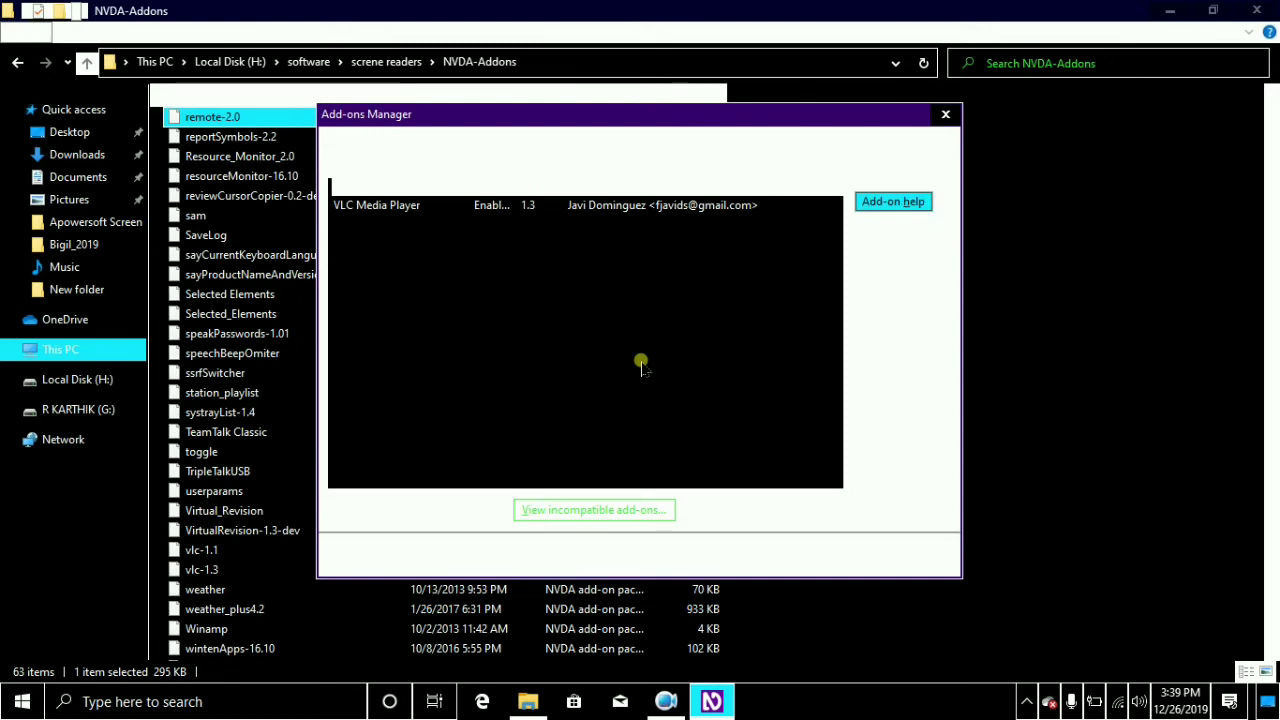
key(Tab)
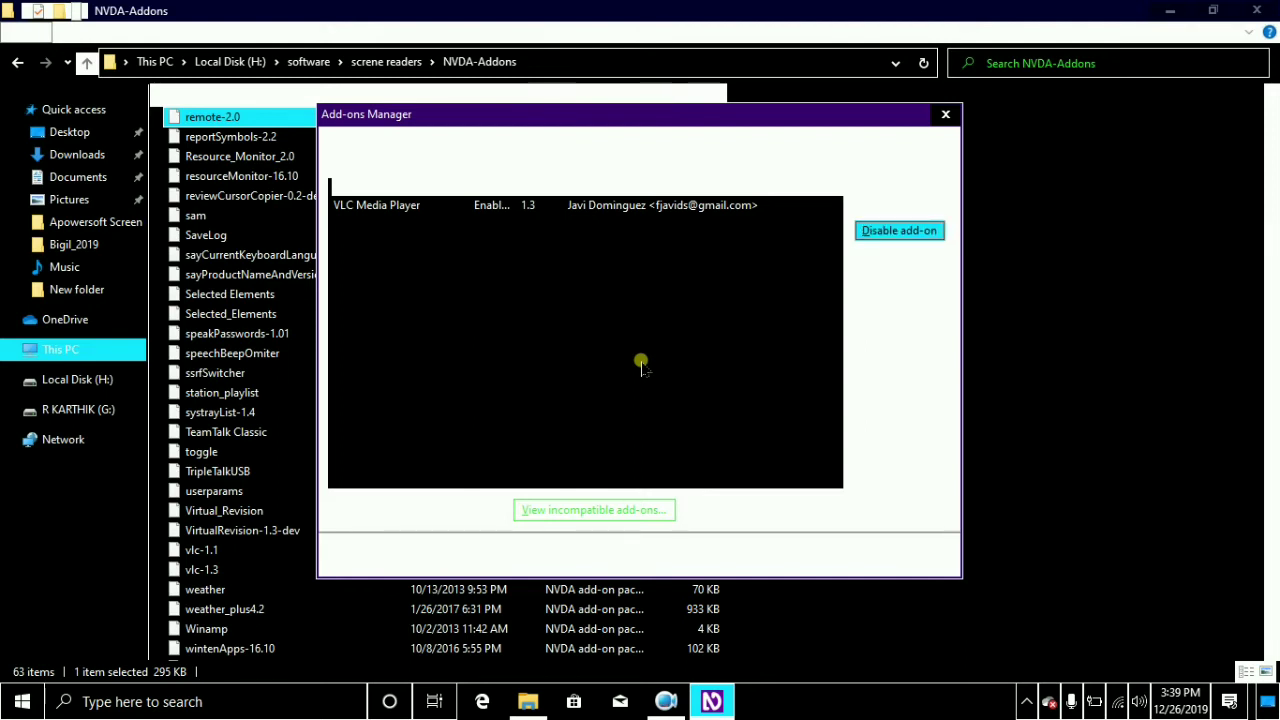
key(Tab)
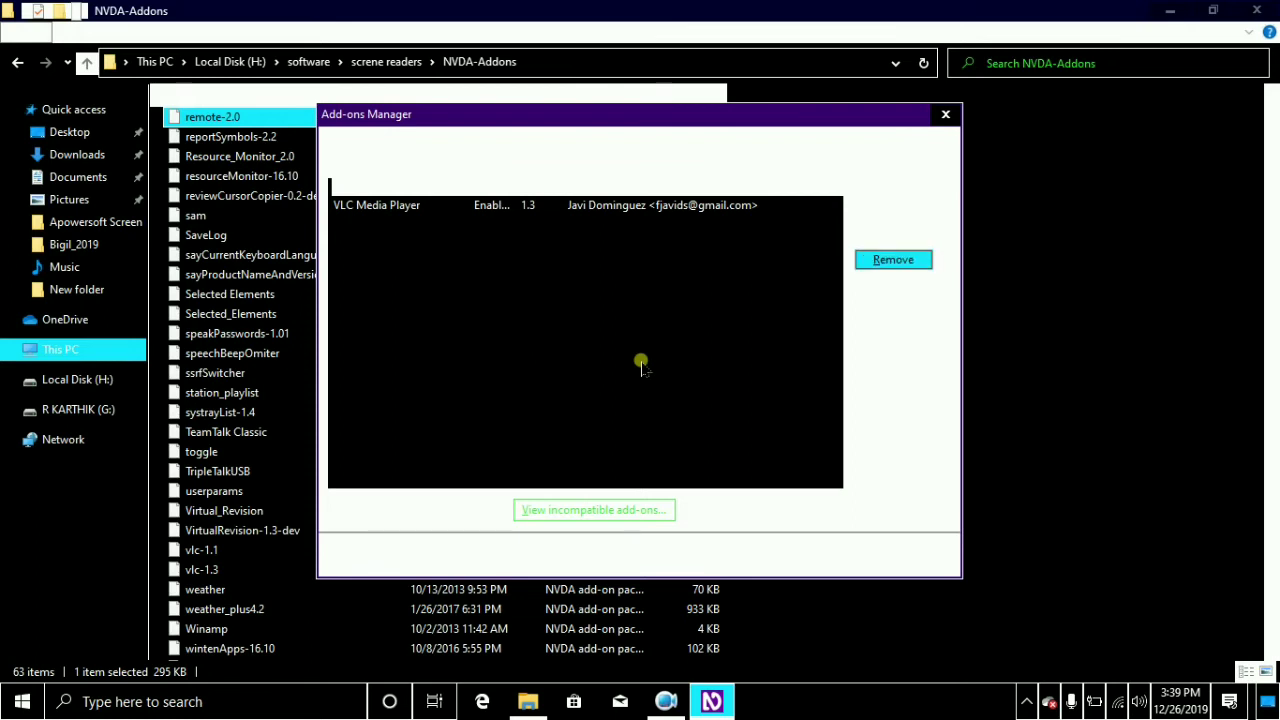
key(Tab)
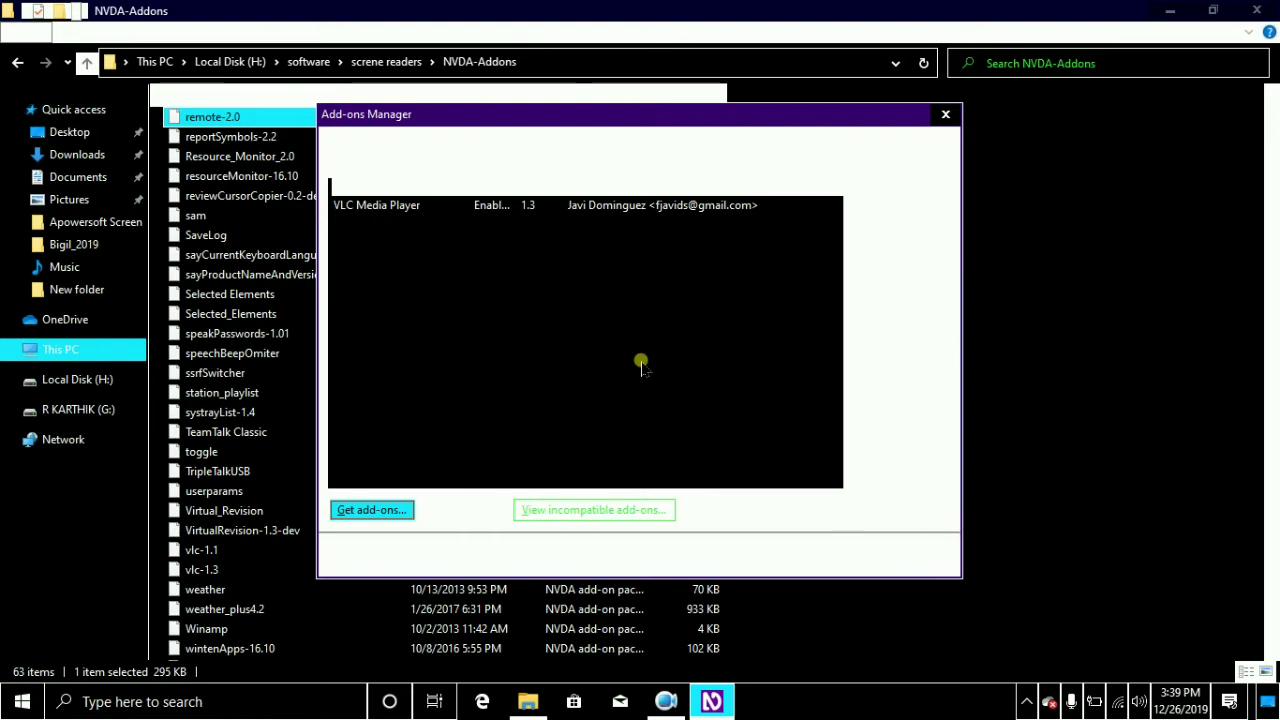
key(Tab)
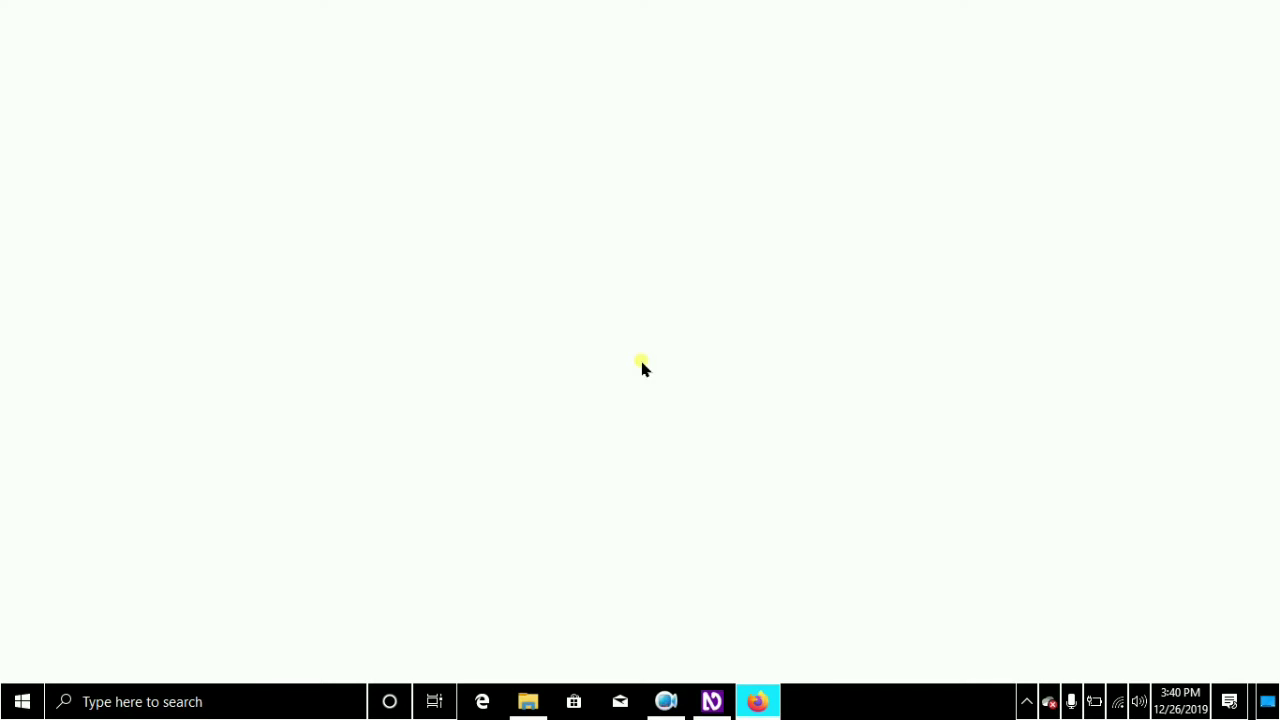
key(alt+Tab)
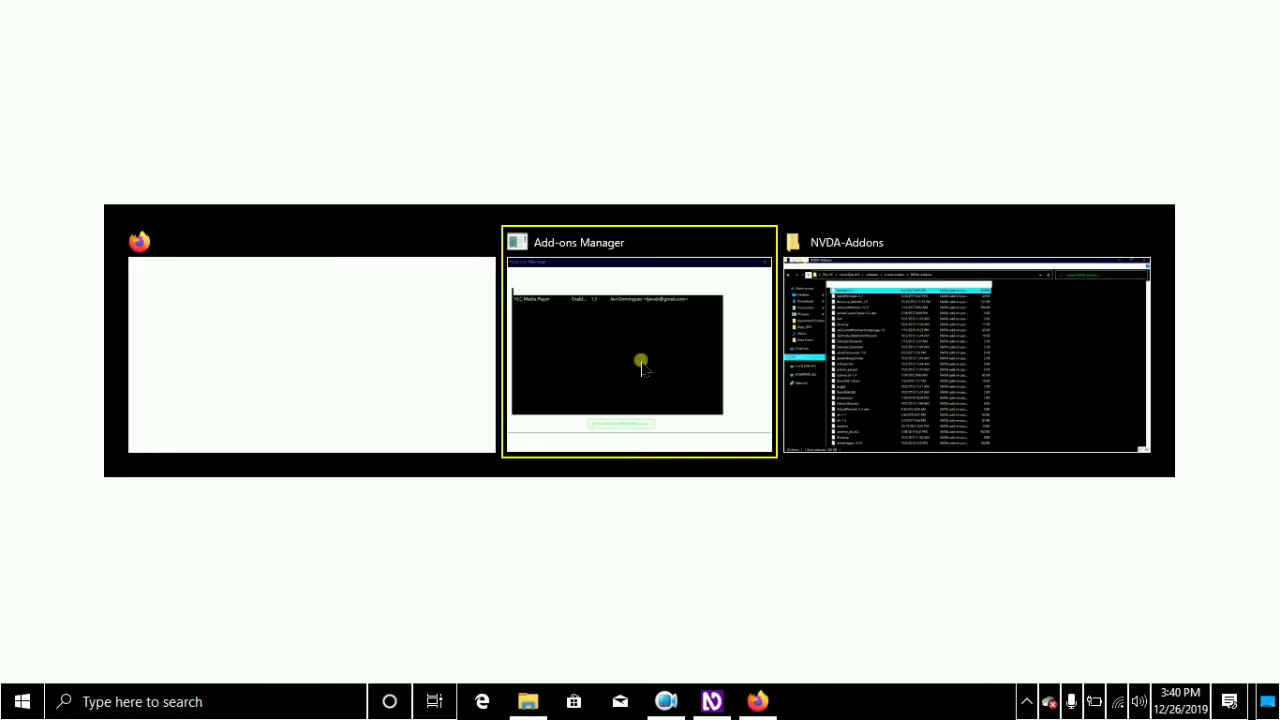
key(Tab)
key(Tab)
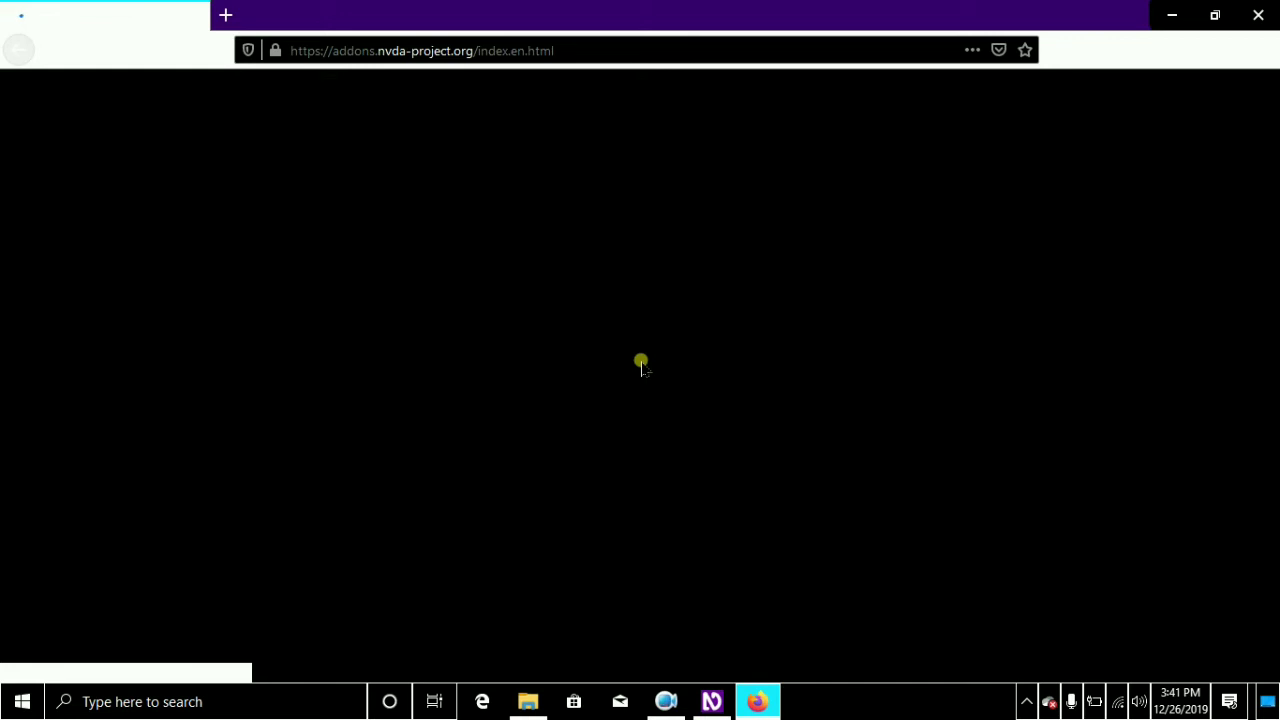
key(alt+Tab)
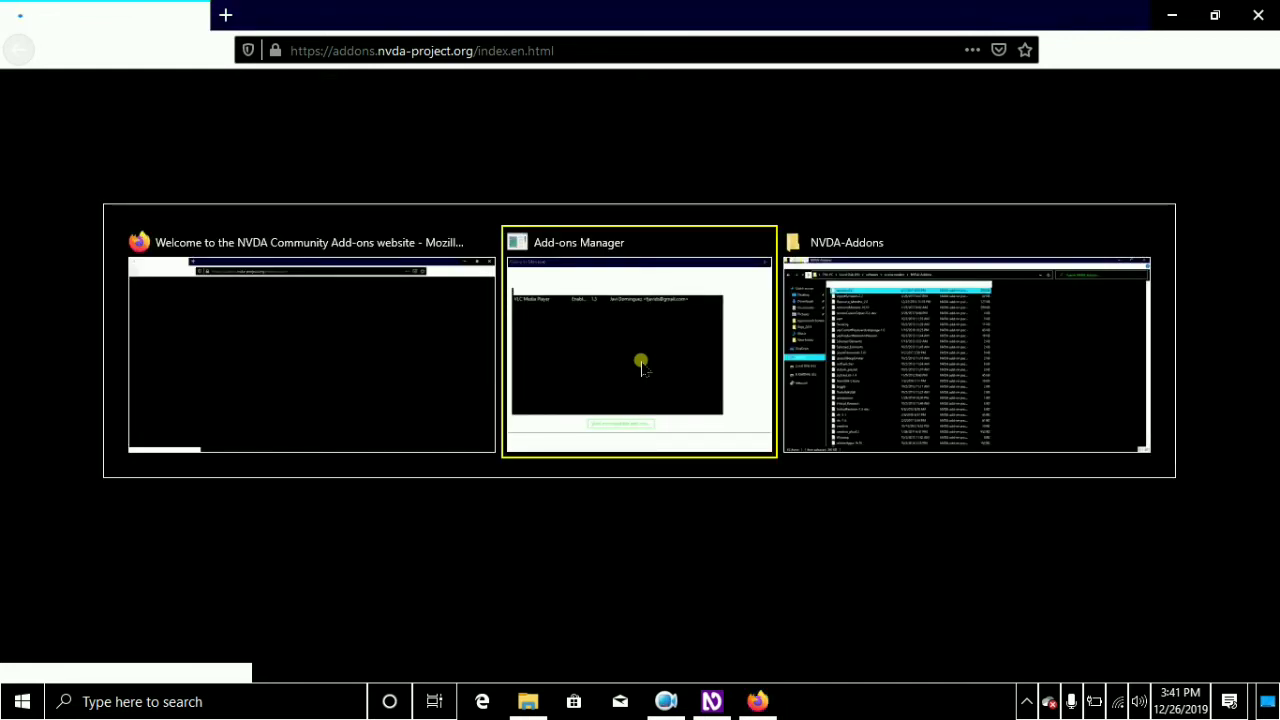
key(Tab)
key(Tab)
key(Tab)
key(Tab)
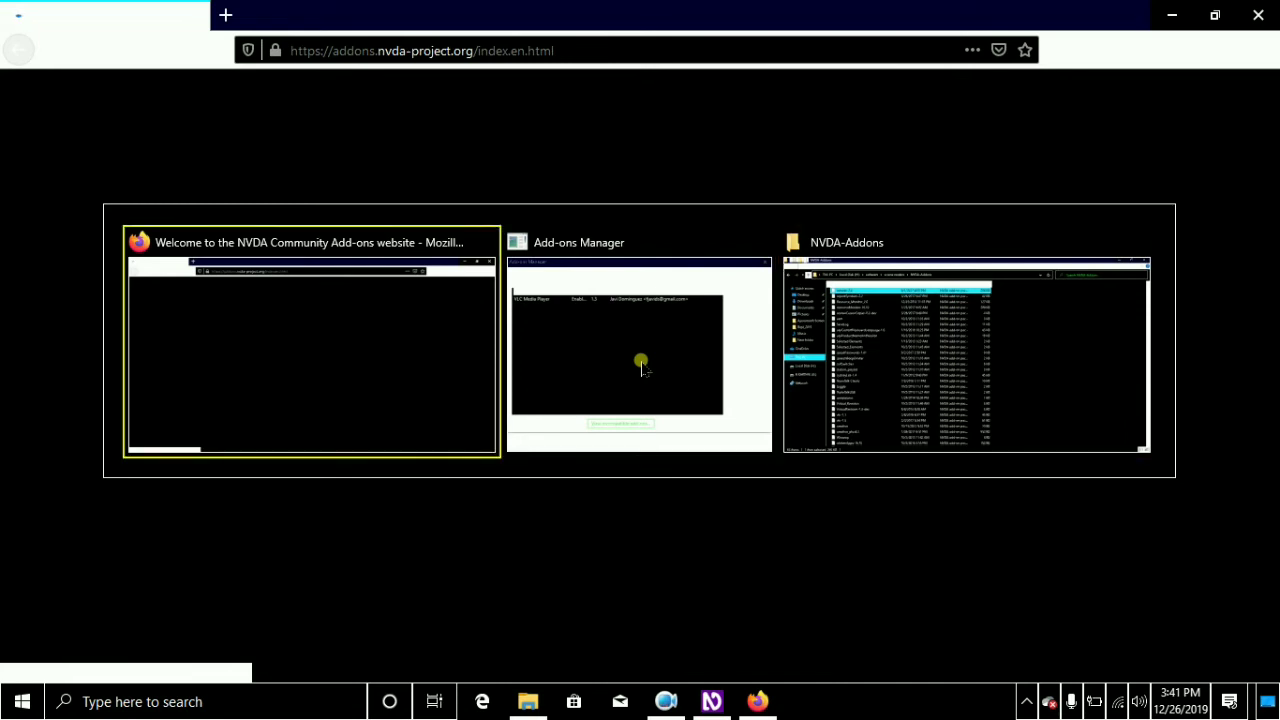
key(Tab)
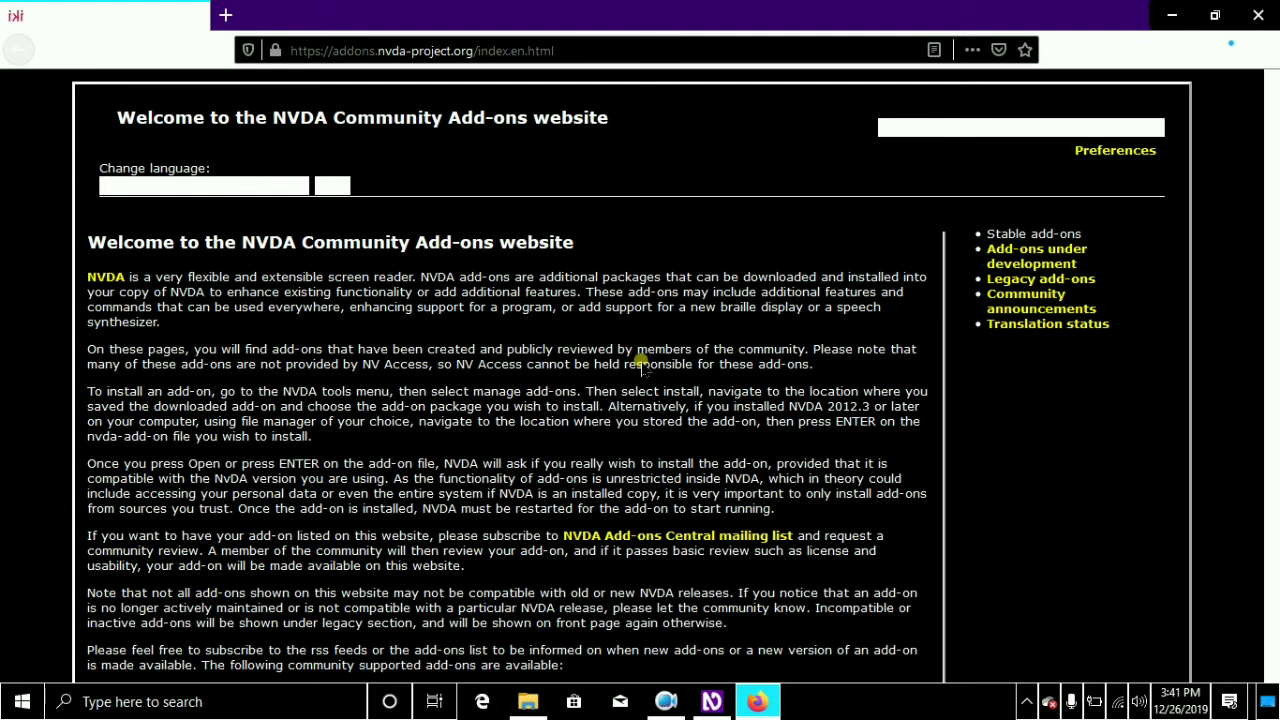
key(F7)
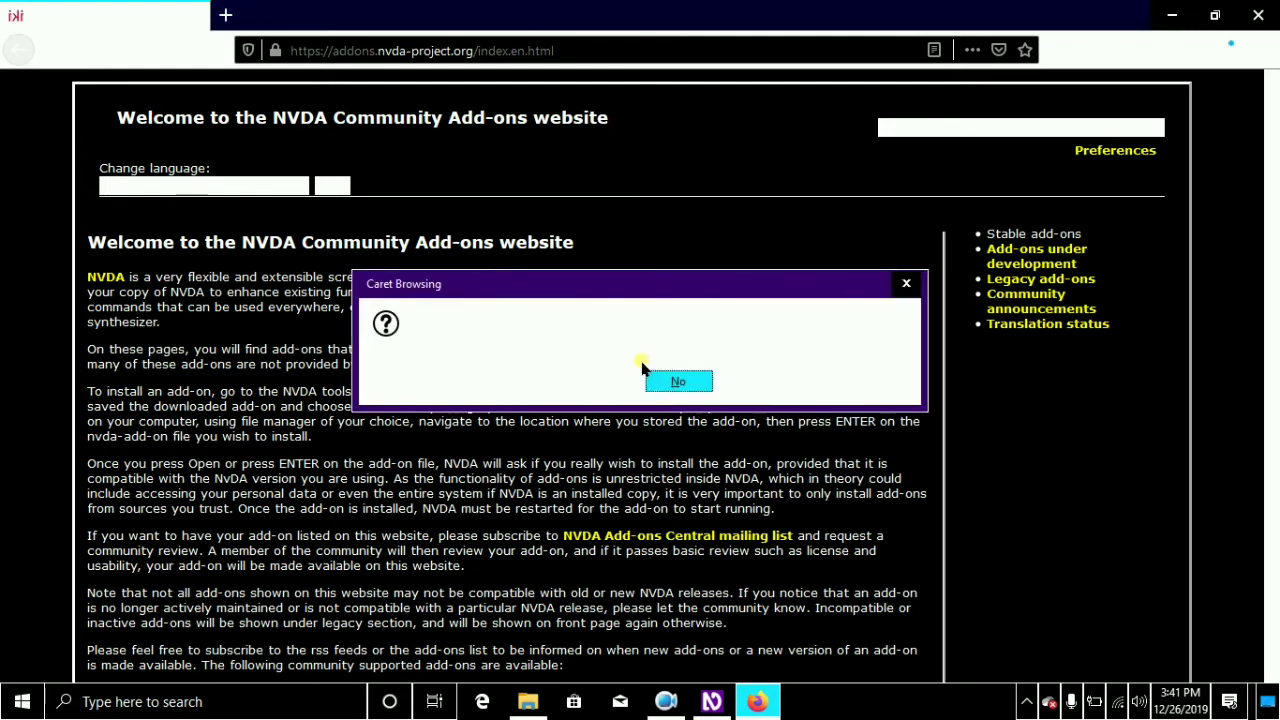
key(Return)
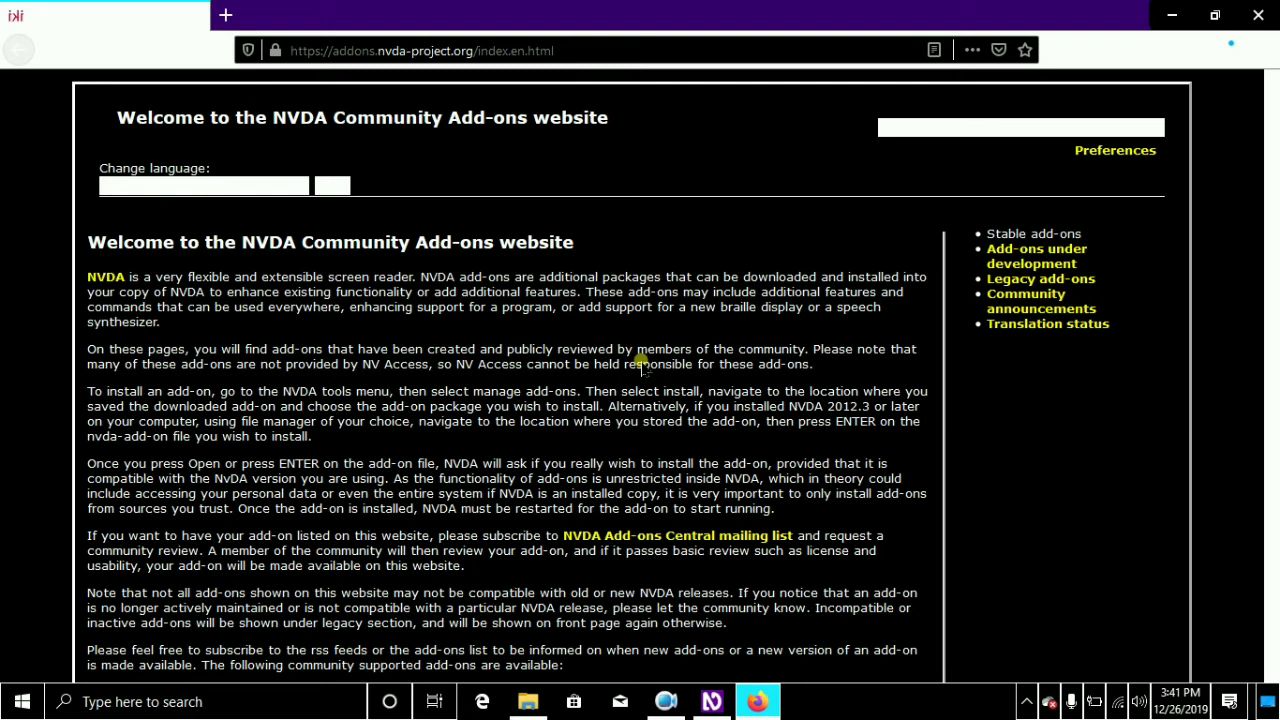
key(alt+Tab)
key(alt+Tab)
key(alt+Tab)
Step: Go through the NVDA Community Add-ons website's links, from Preferences and the add-on categories to the NVDA Add-ons Central mailing list
key(Tab)
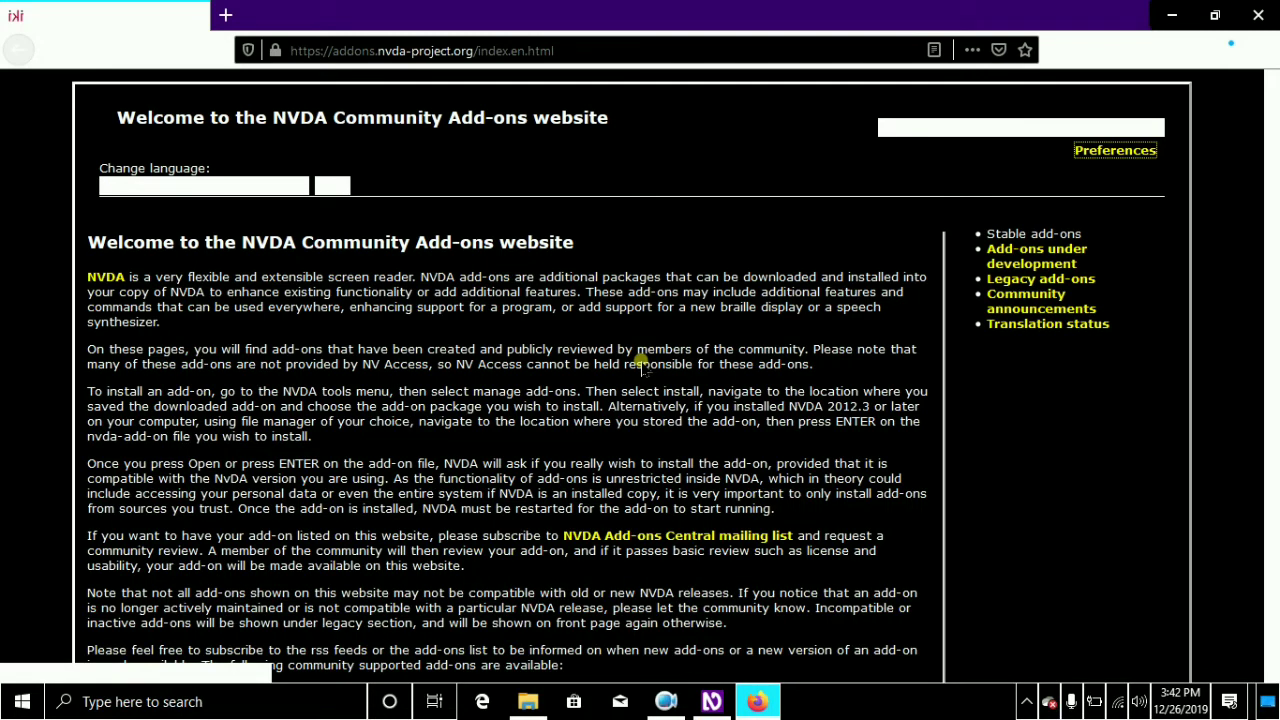
key(Tab)
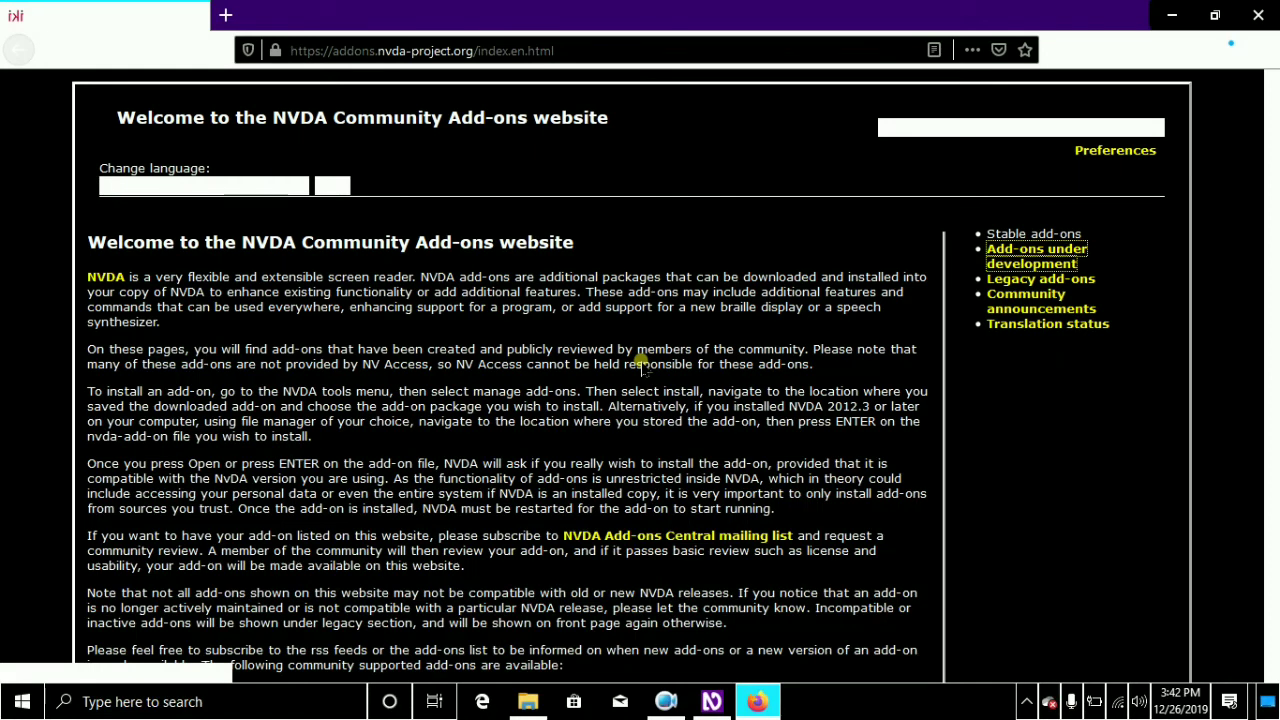
key(Tab)
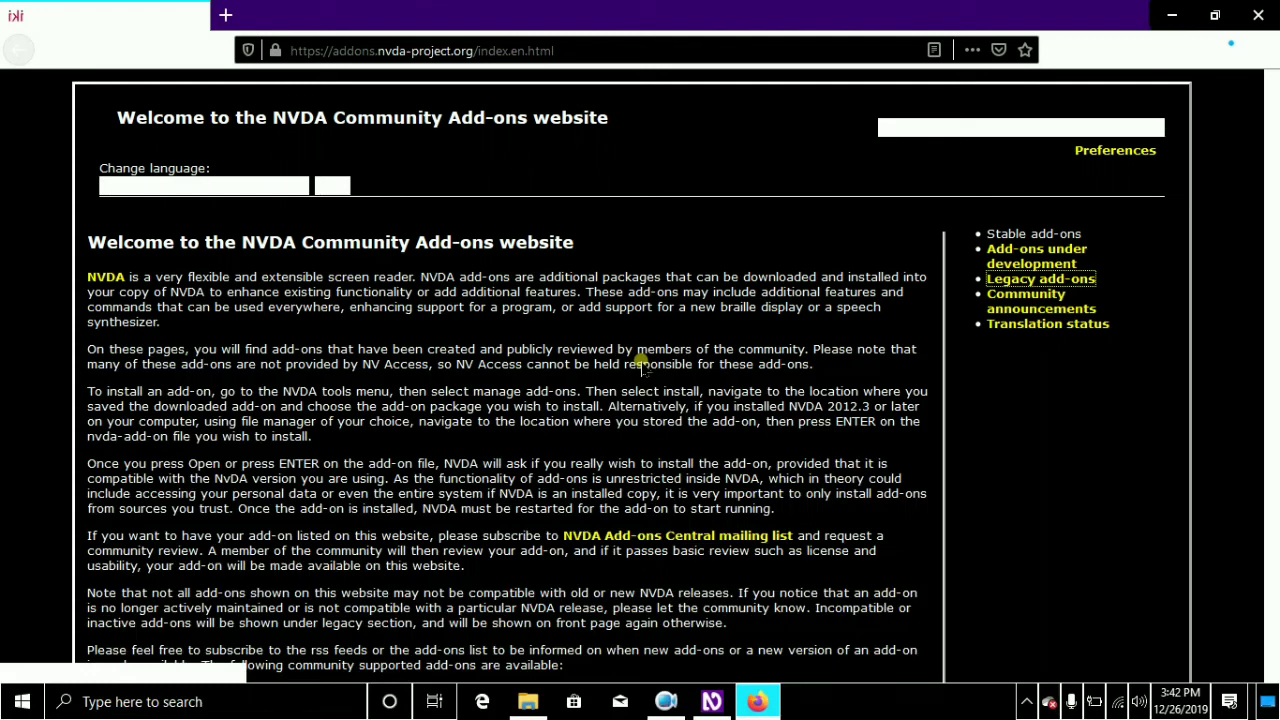
key(Tab)
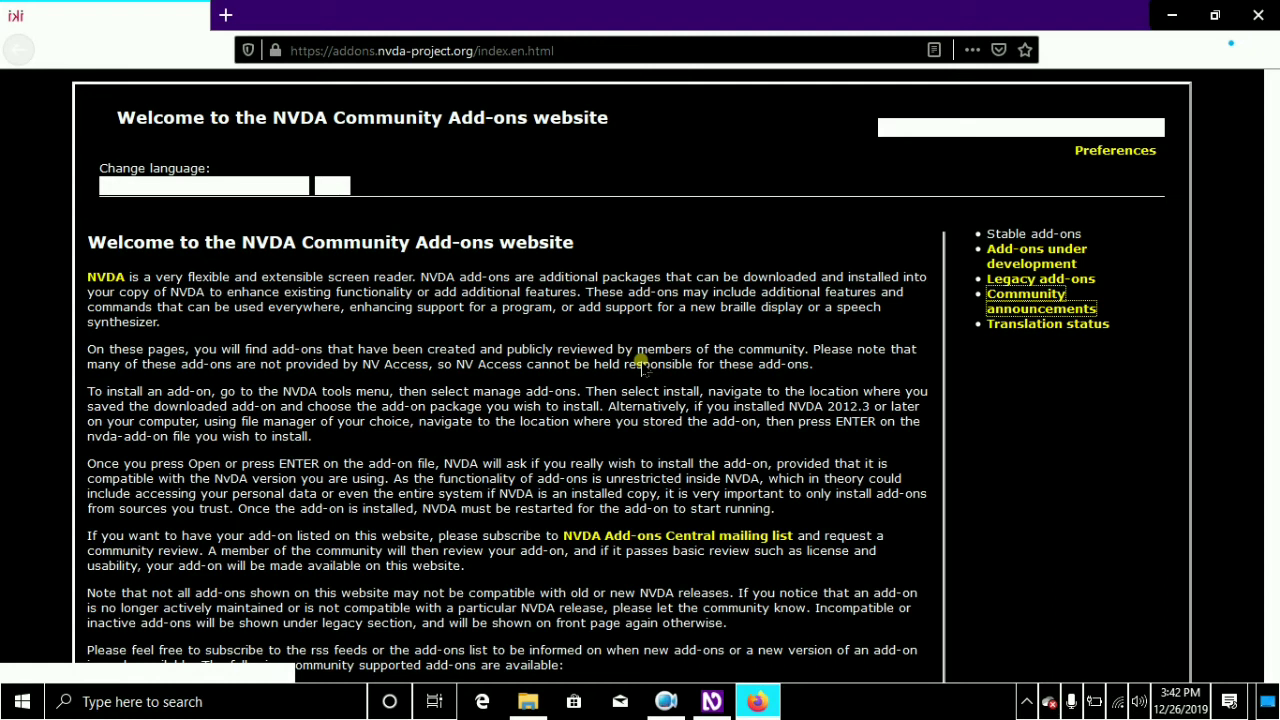
key(Tab)
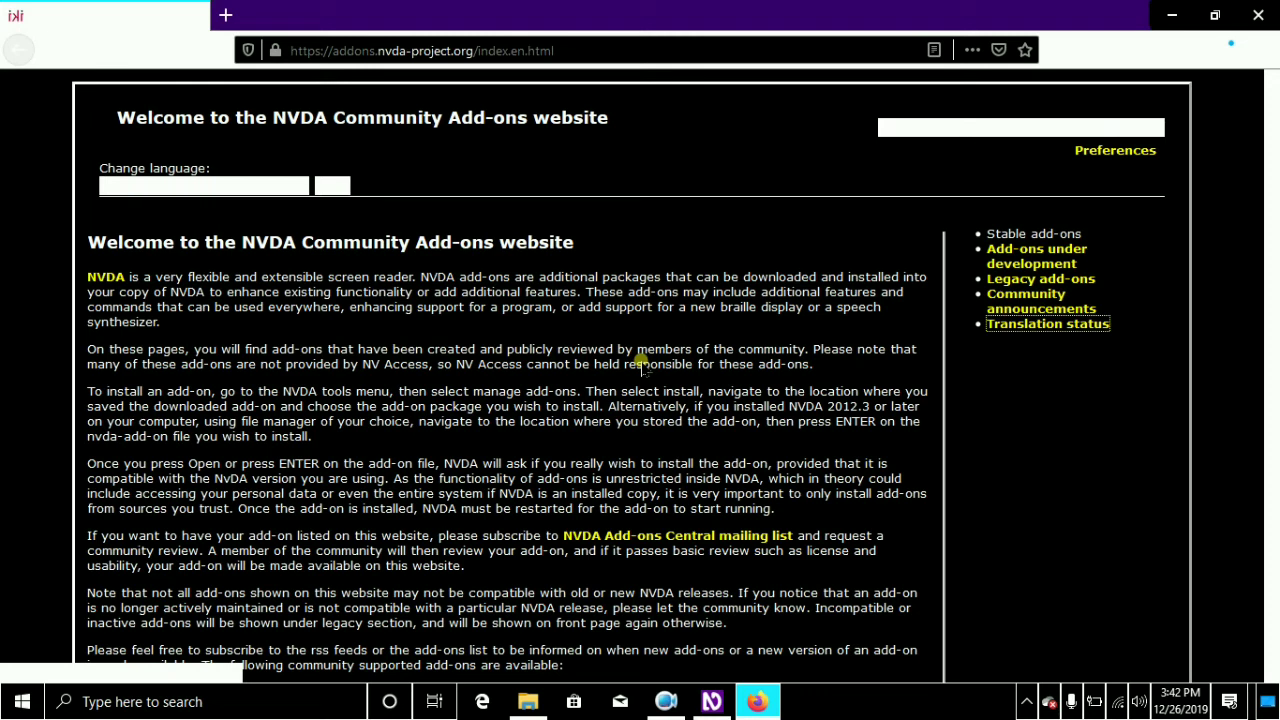
key(Tab)
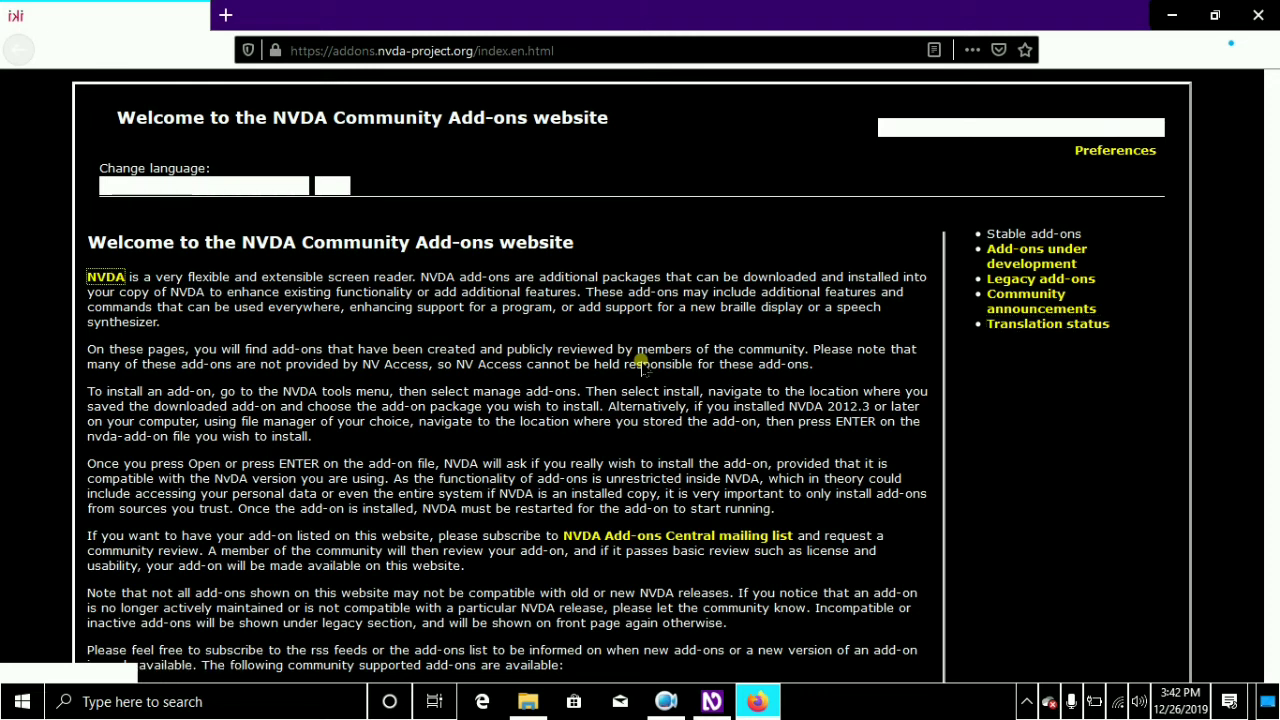
key(Tab)
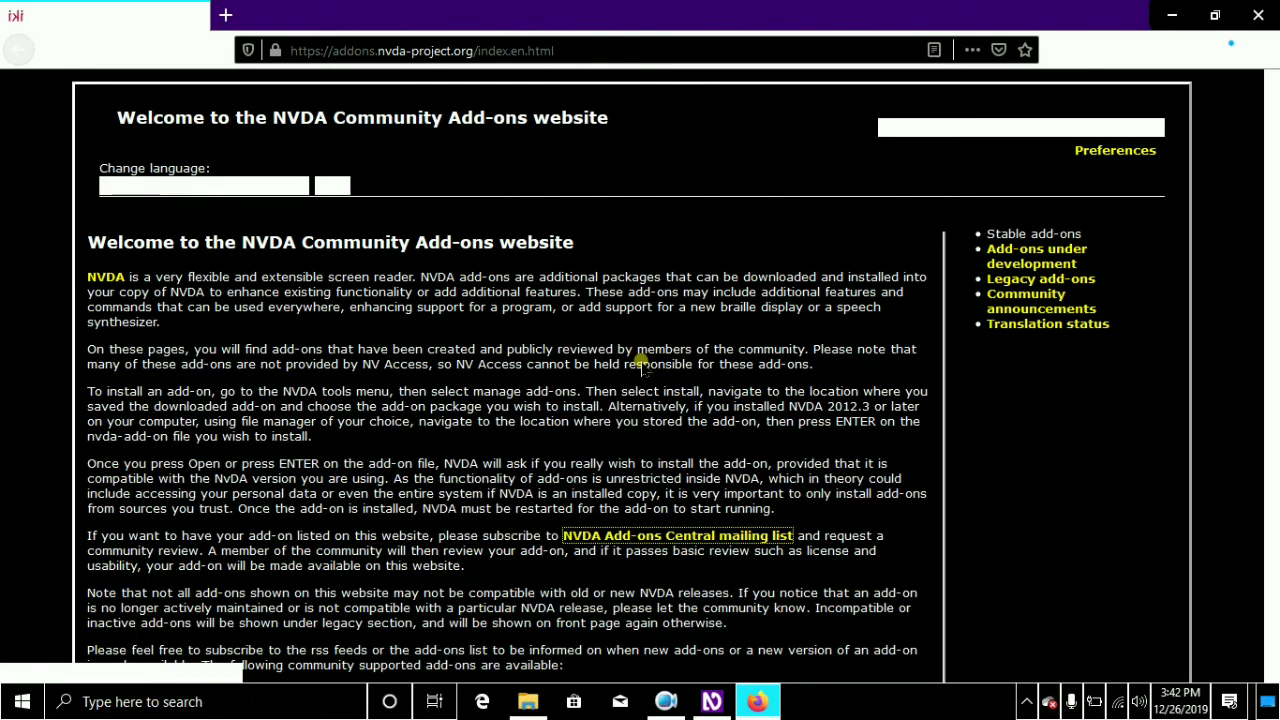
Step: Browse the list of community supported add-ons past Synth ring settings selector, Debug Helper and Notepad++, and open the Developer Toolkit page
key(Down)
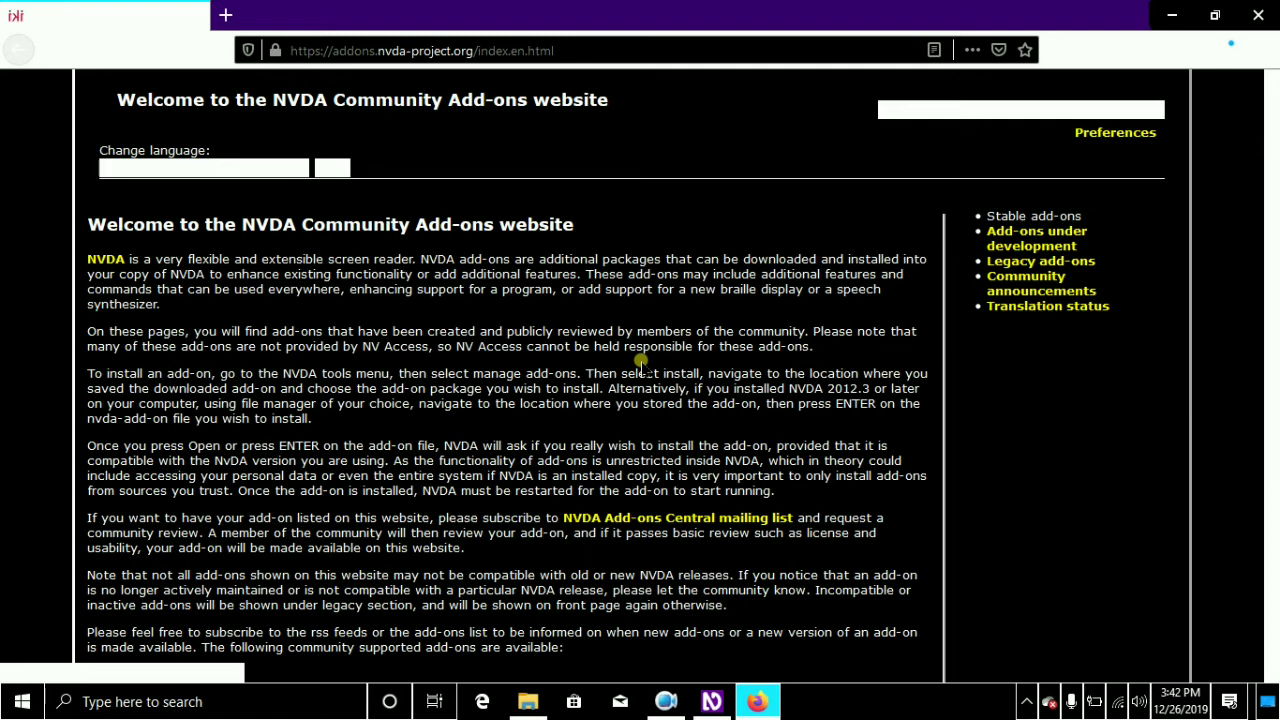
scroll(641, 366, down, 1)
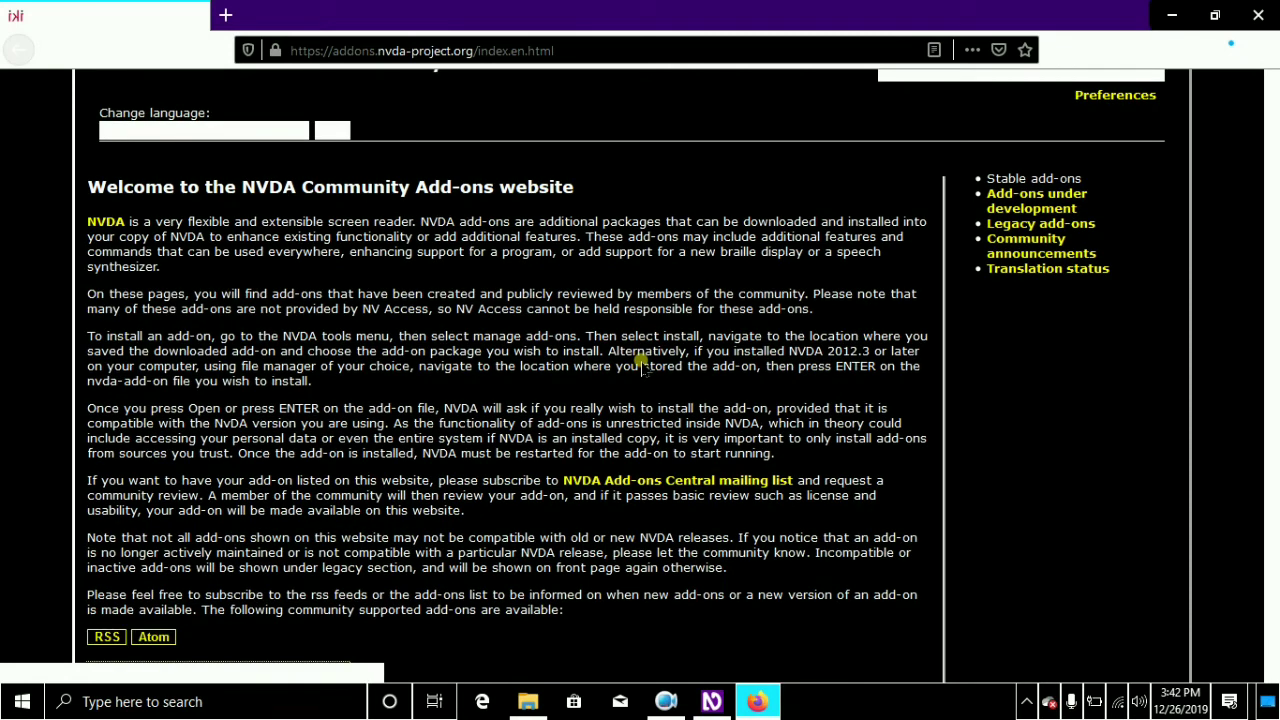
scroll(641, 366, down, 2)
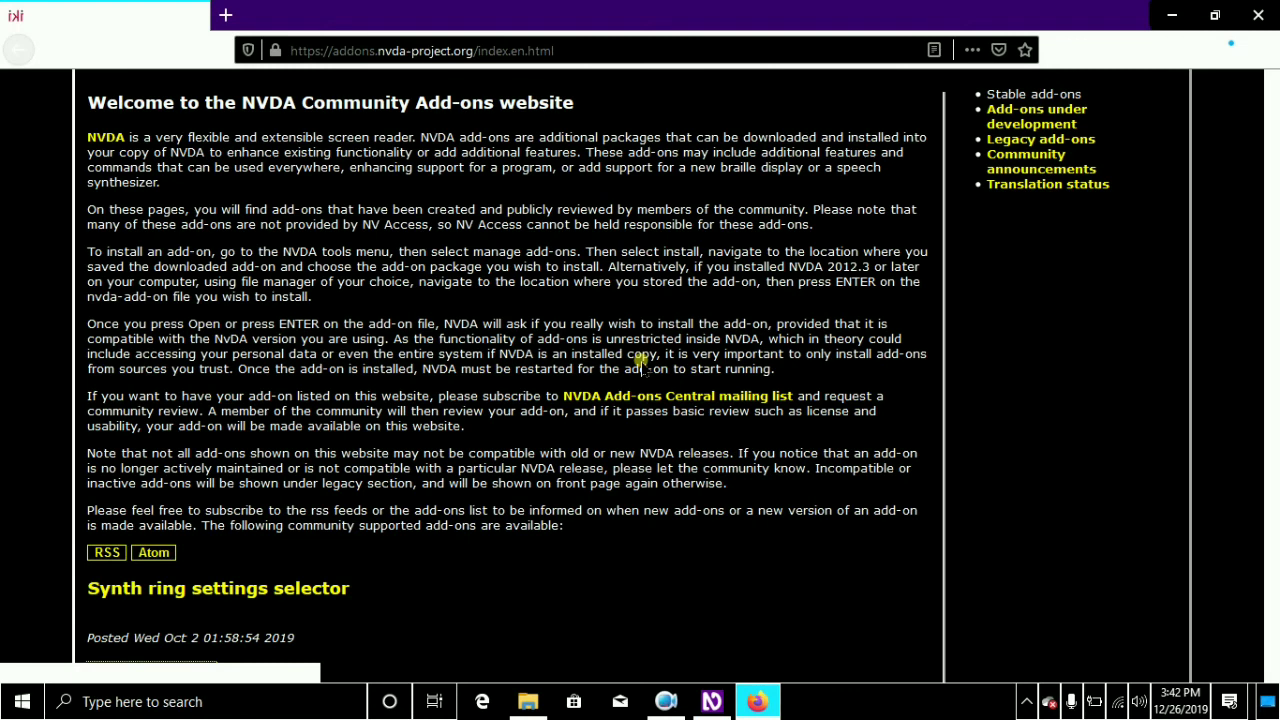
scroll(641, 366, down, 2)
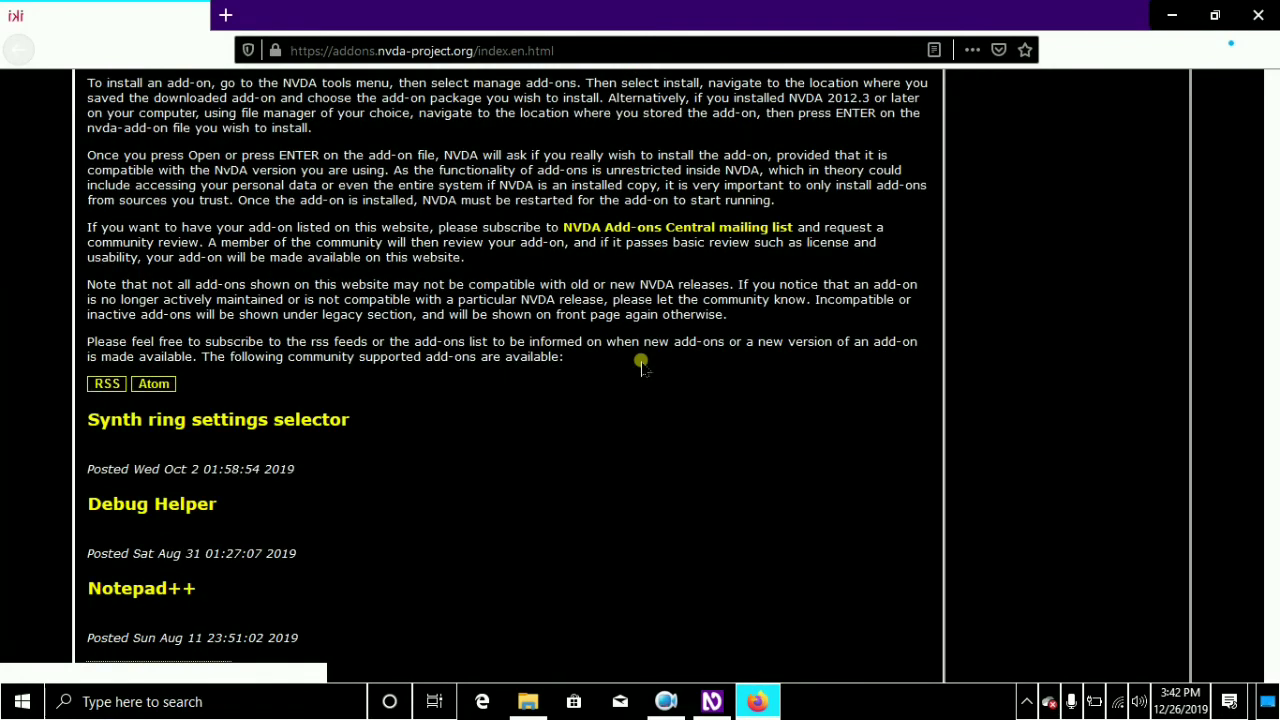
scroll(641, 366, down, 2)
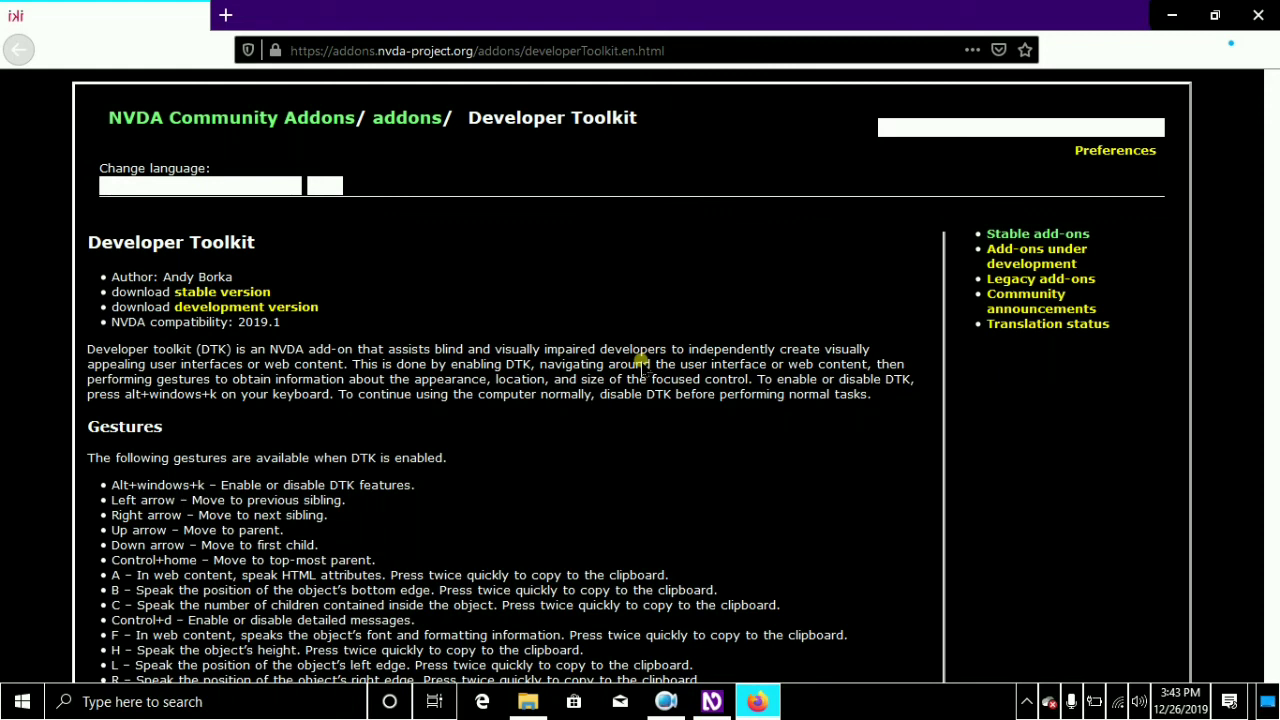
Step: Download the stable version of Developer Toolkit, accepting the file developerToolkit-2019.1.2.nvda-addon
key(Tab)
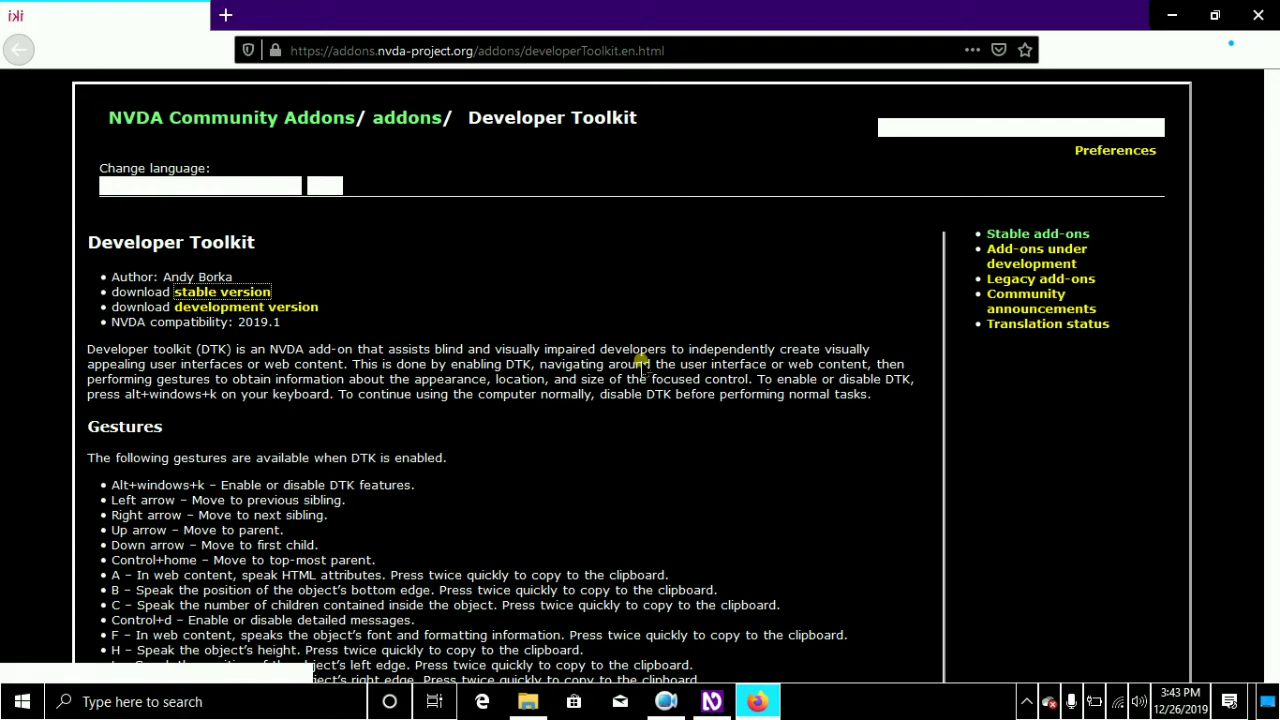
key(Tab)
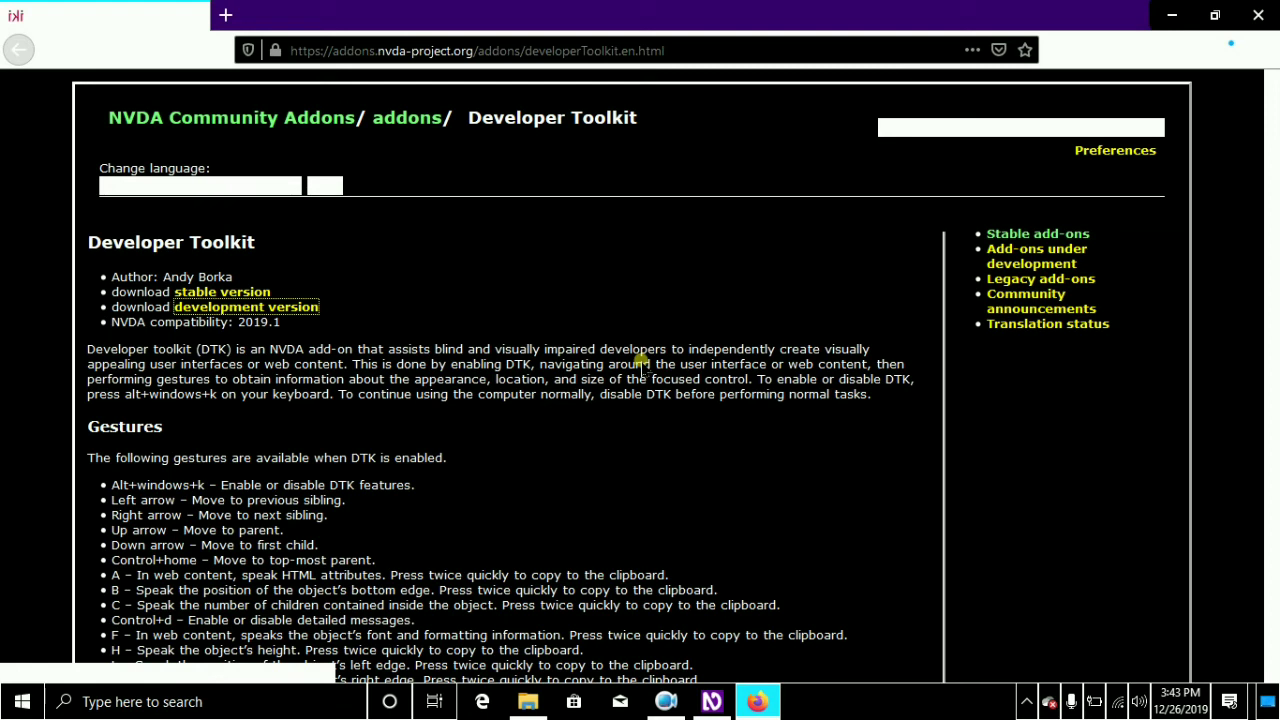
key(shift+Tab)
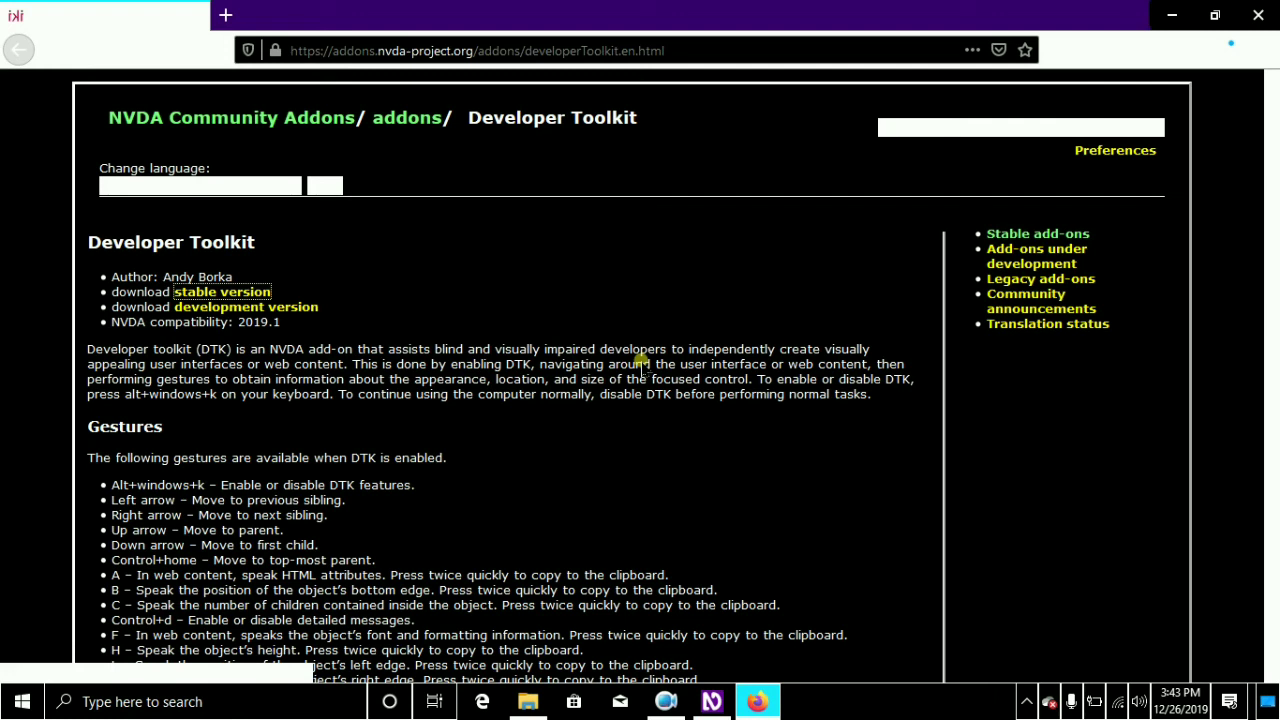
key(Return)
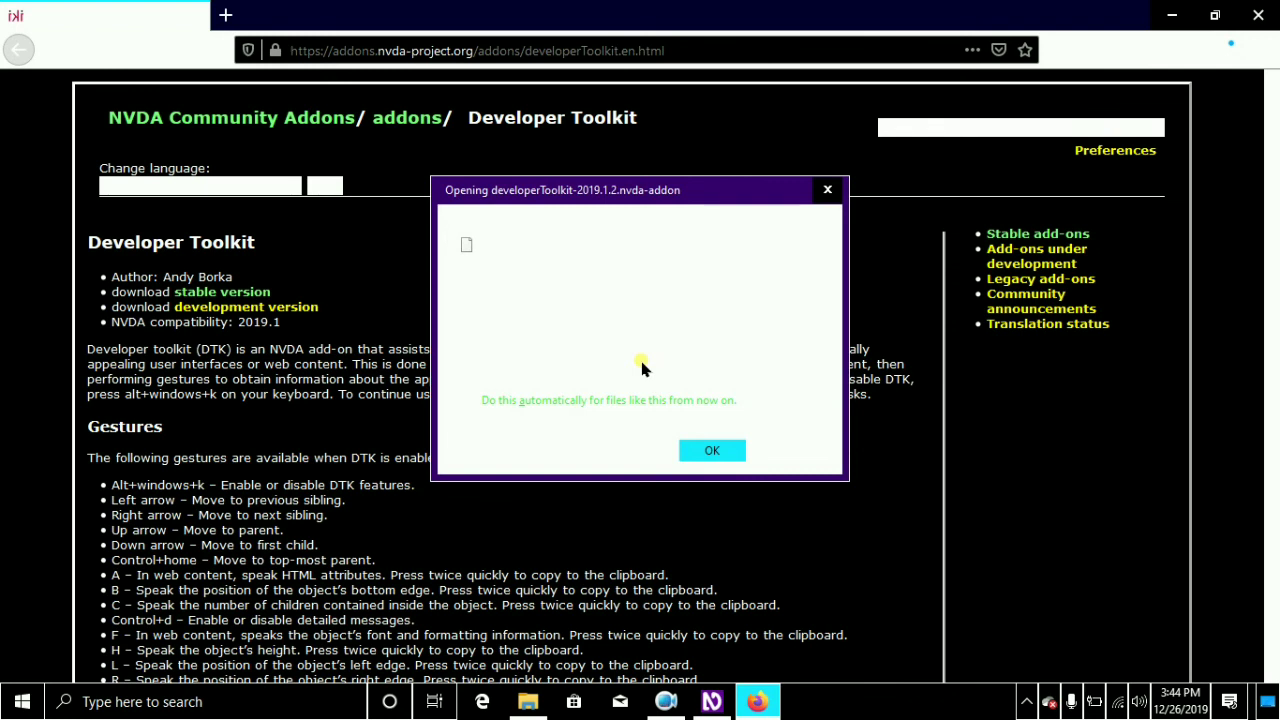
key(Tab)
key(shift+Tab)
key(Return)
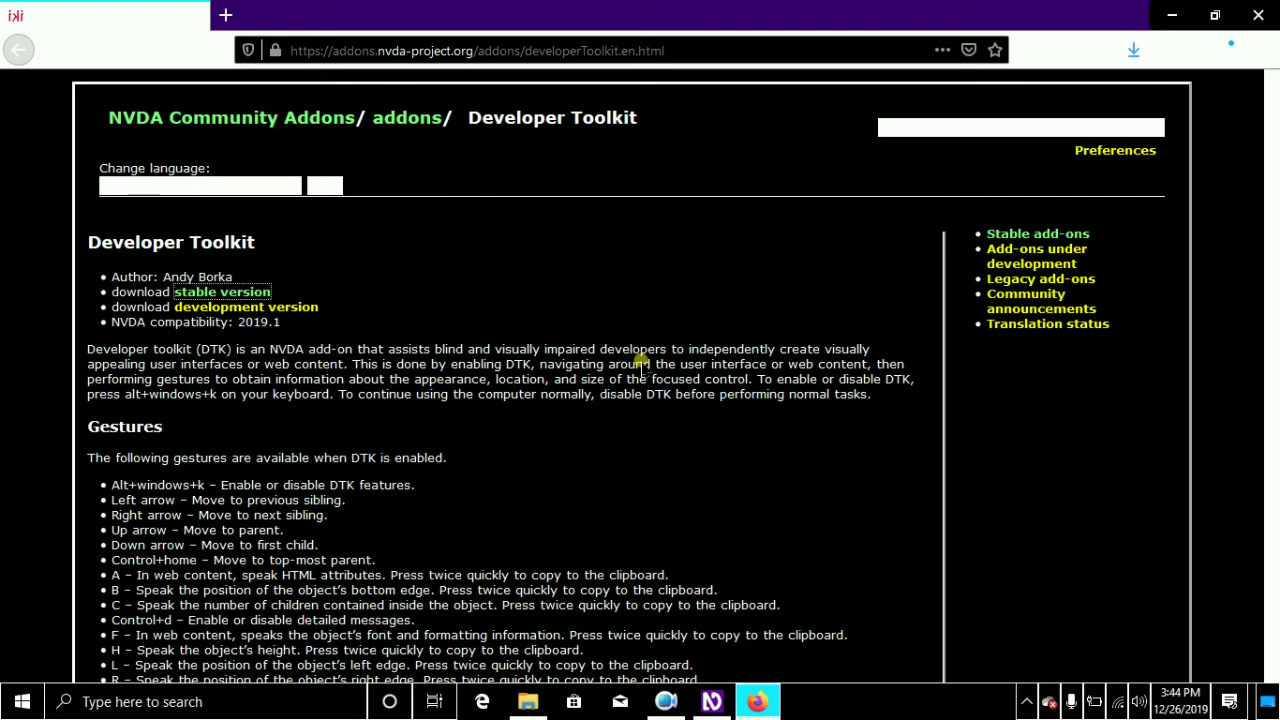
Step: Leave the Developer Toolkit page, close the Add-ons Manager and return to the desktop
key(alt+Tab)
key(alt+F4)
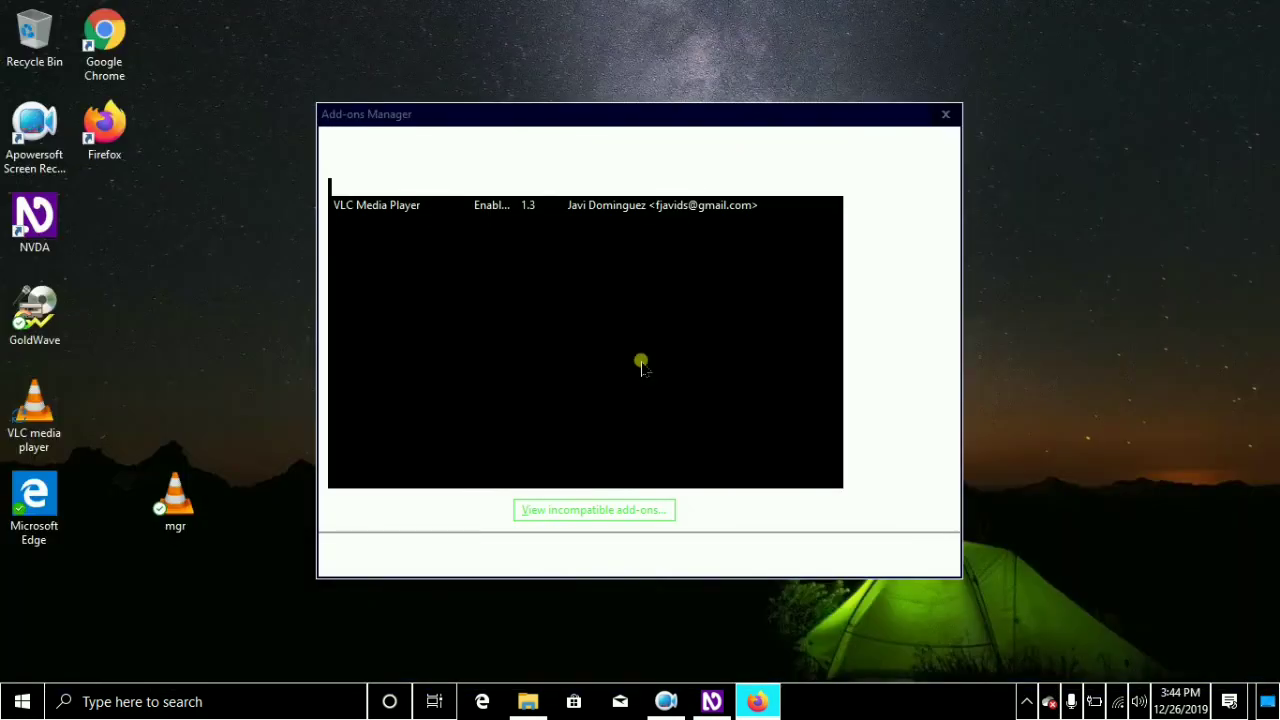
key(Escape)
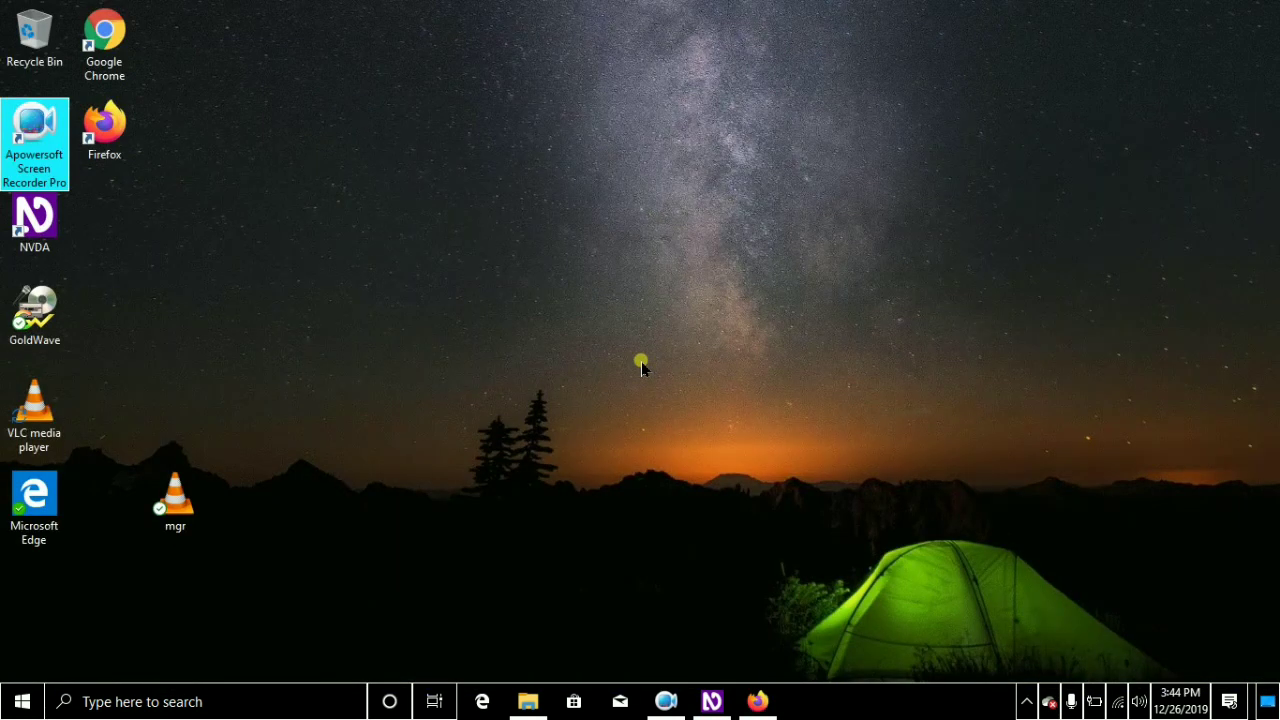